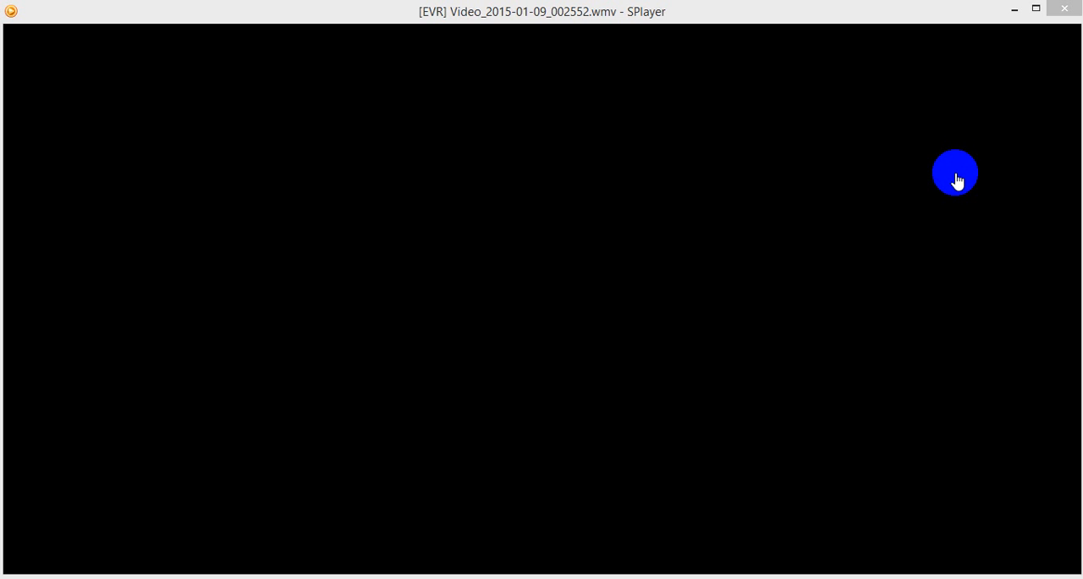
- Minimize the video player, refresh the desktop, and switch to the Final.Polyphenoldata workbook in Excel
click(1016, 10)
right_click(474, 29)
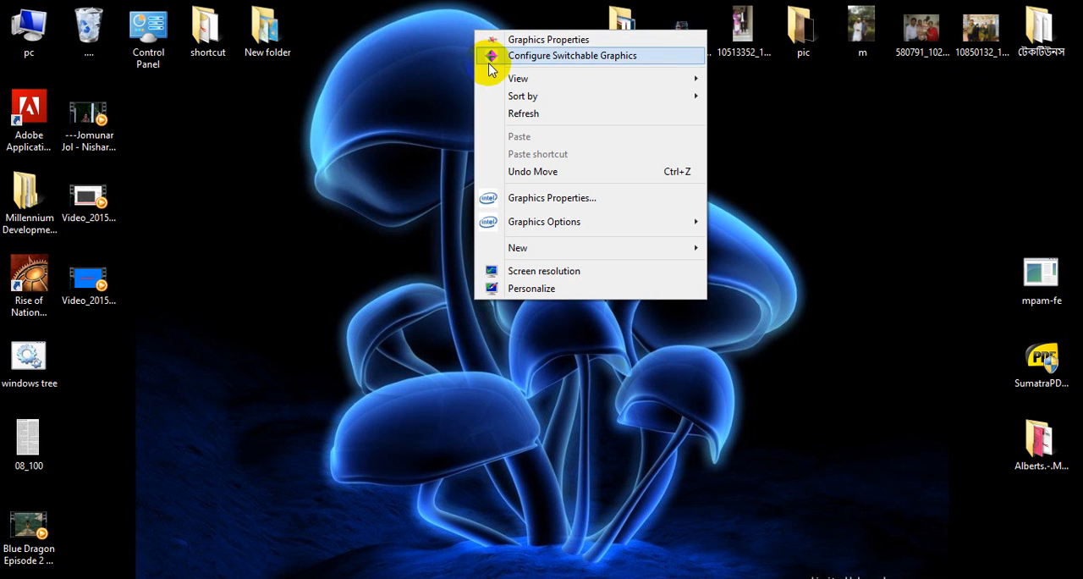
click(516, 118)
right_click(464, 37)
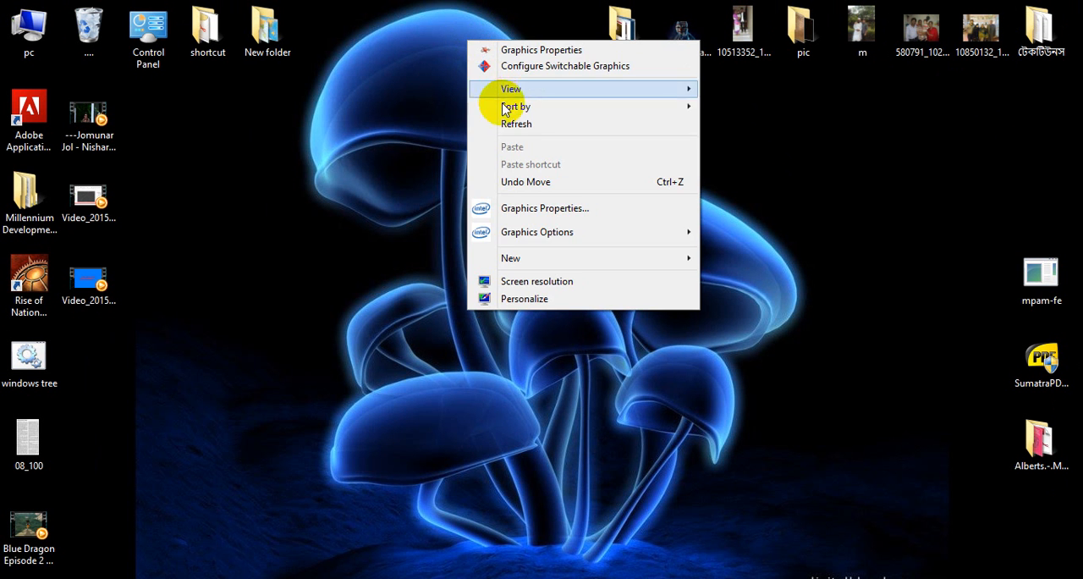
click(519, 121)
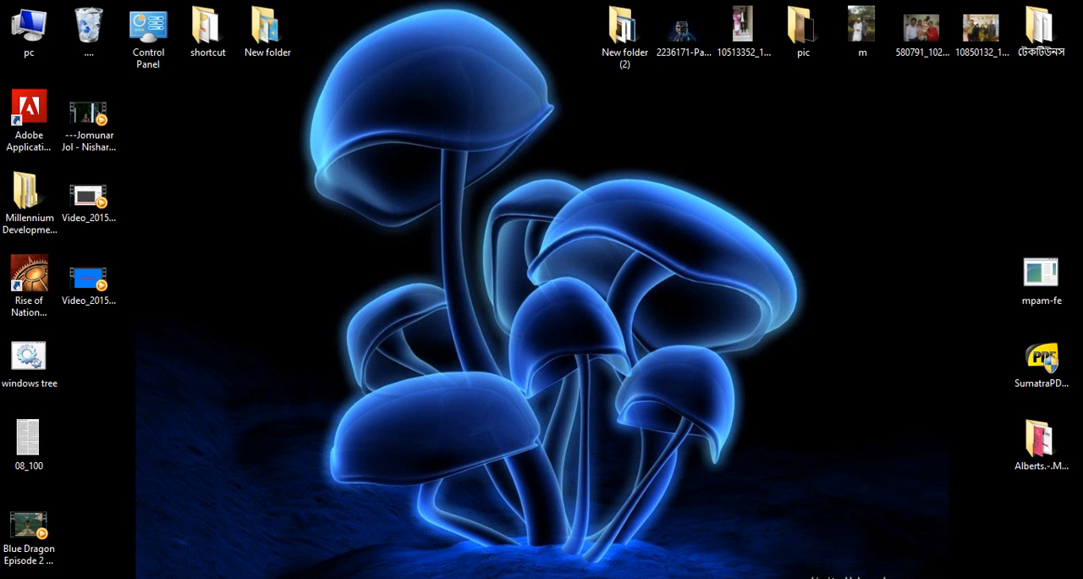
click(525, 503)
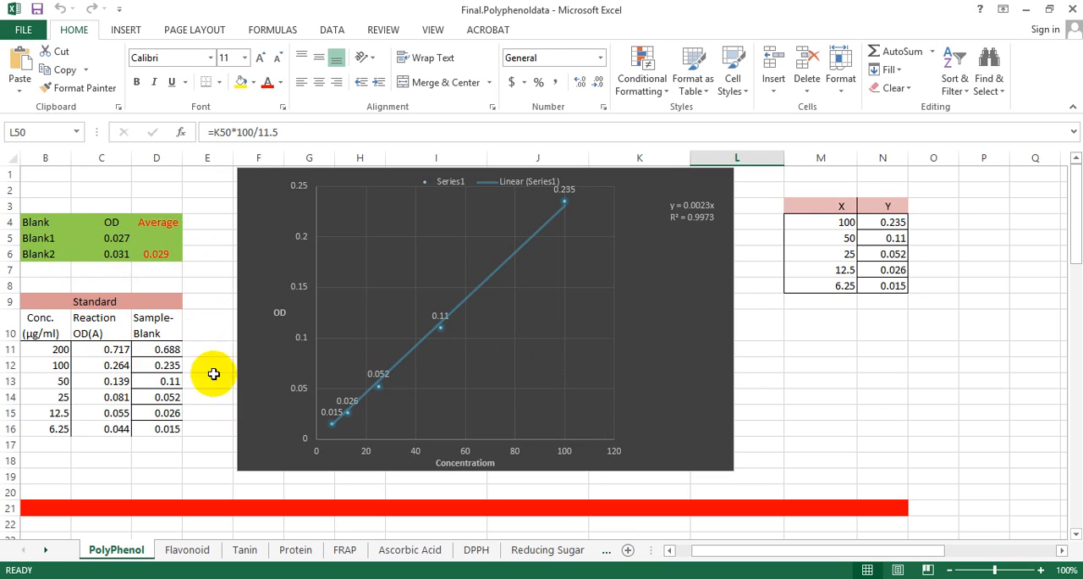
- Examine the polyphenol standard data, the existing dark chart, and the X and Y columns of the small table
scroll(793, 230, down, 1)
scroll(793, 230, up, 1)
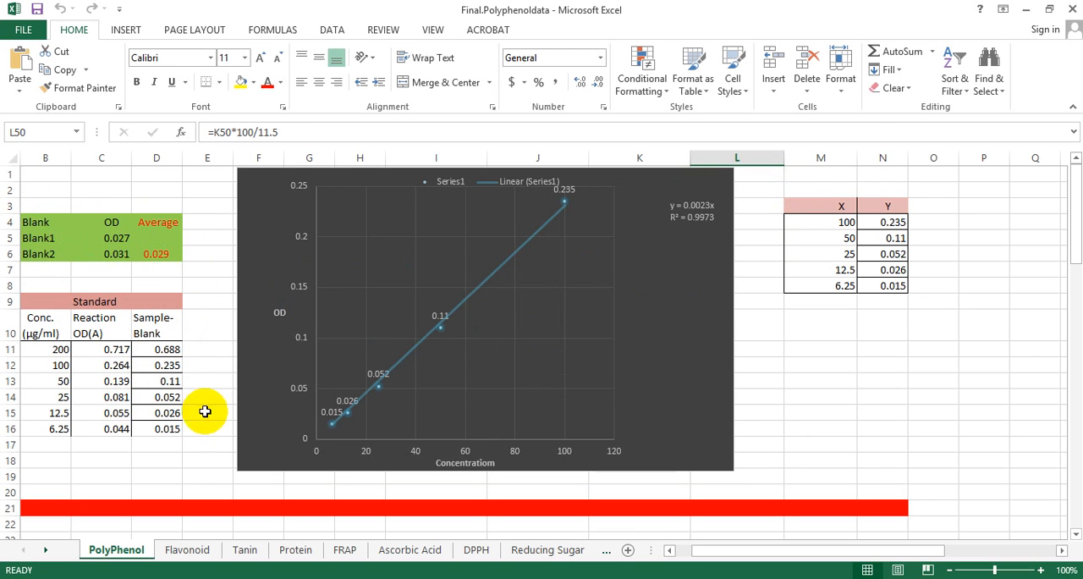
click(798, 205)
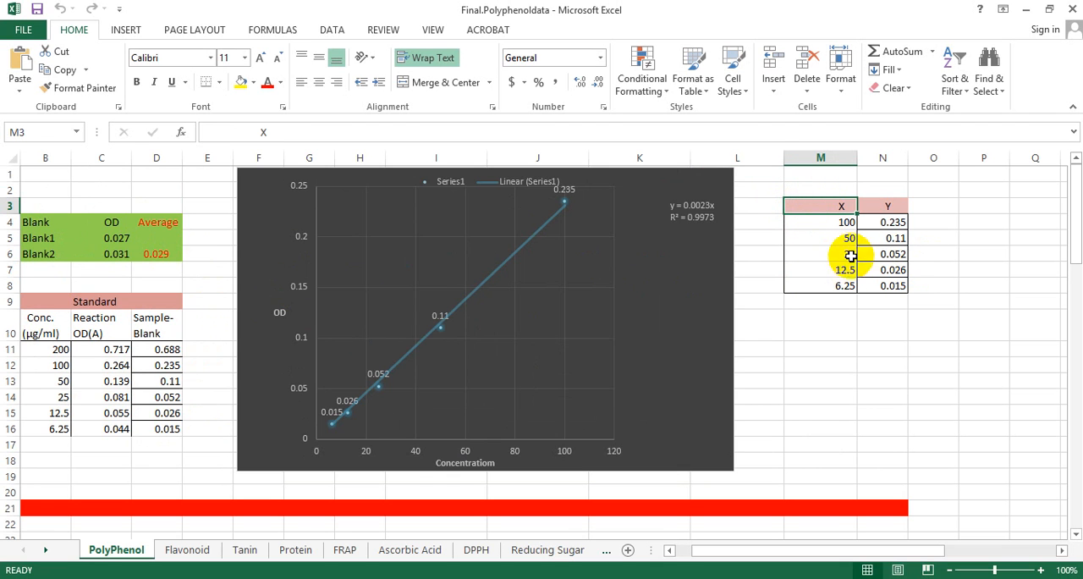
click(889, 205)
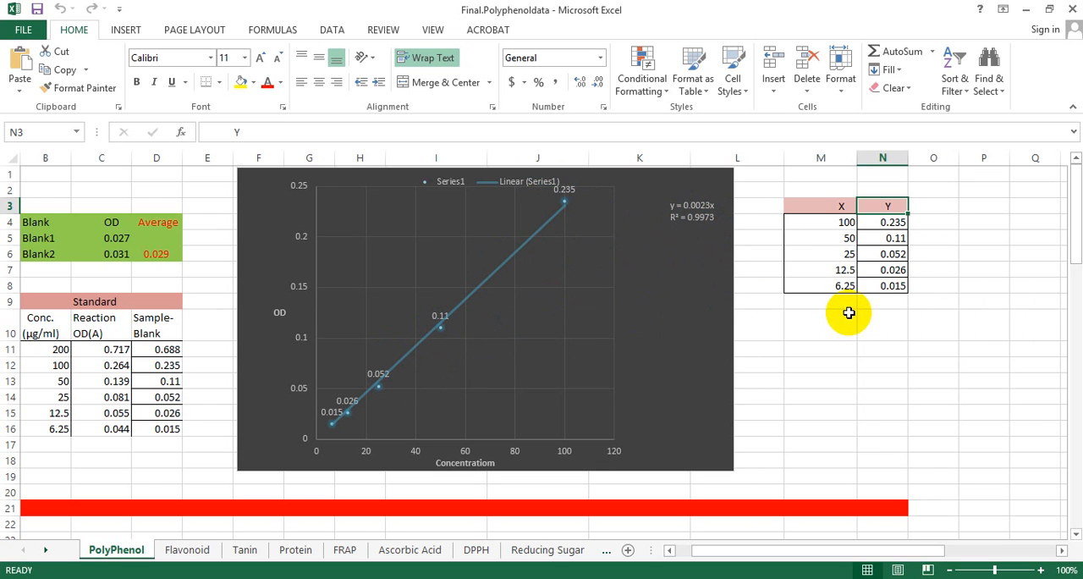
click(842, 209)
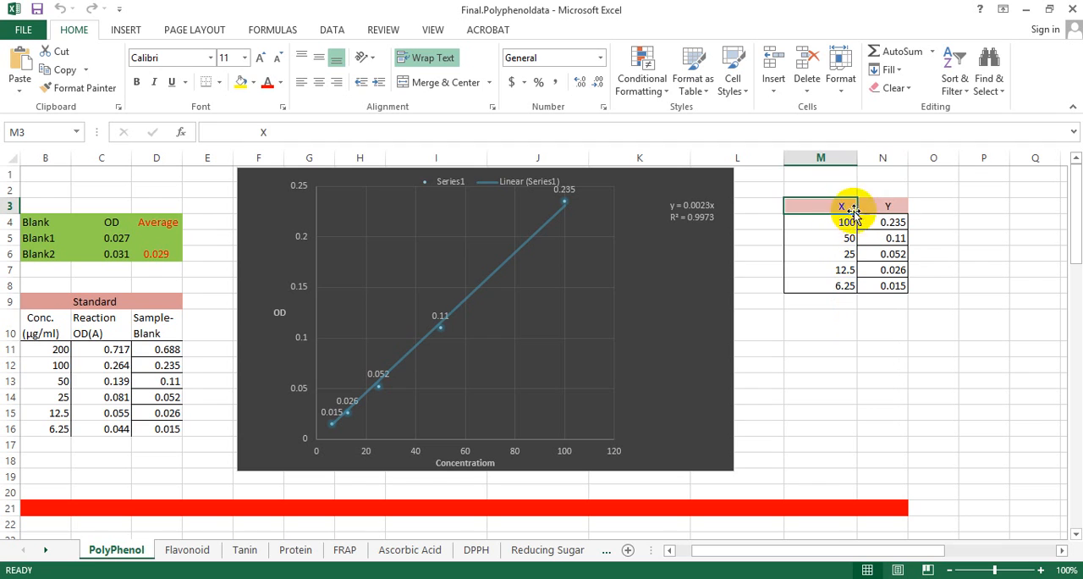
click(882, 209)
- Insert a markers-only scatter chart from the X and Y values in M4:N8
click(827, 225)
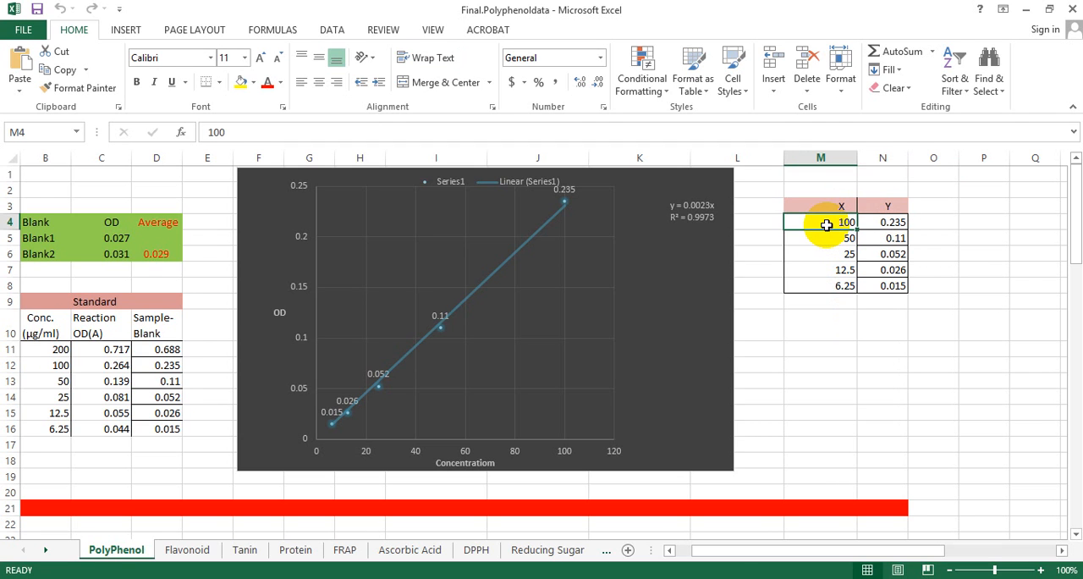
drag(850, 225, 882, 284)
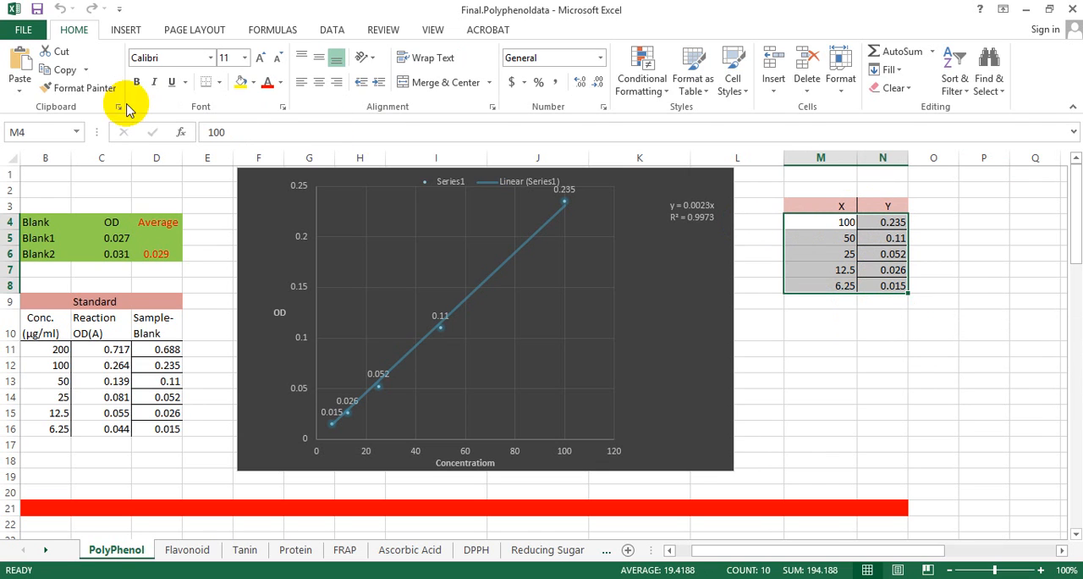
click(127, 36)
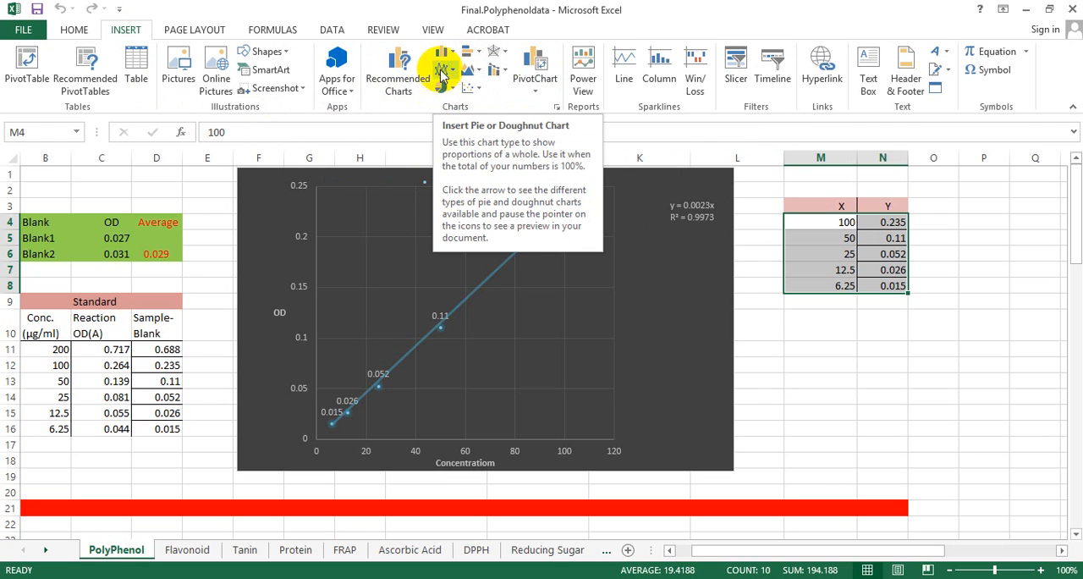
click(481, 89)
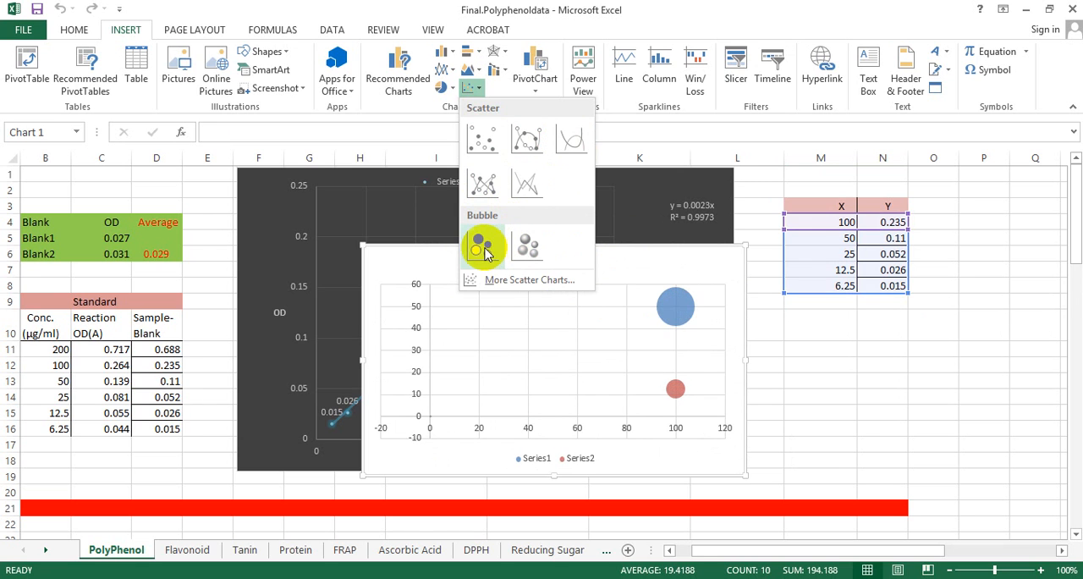
click(492, 148)
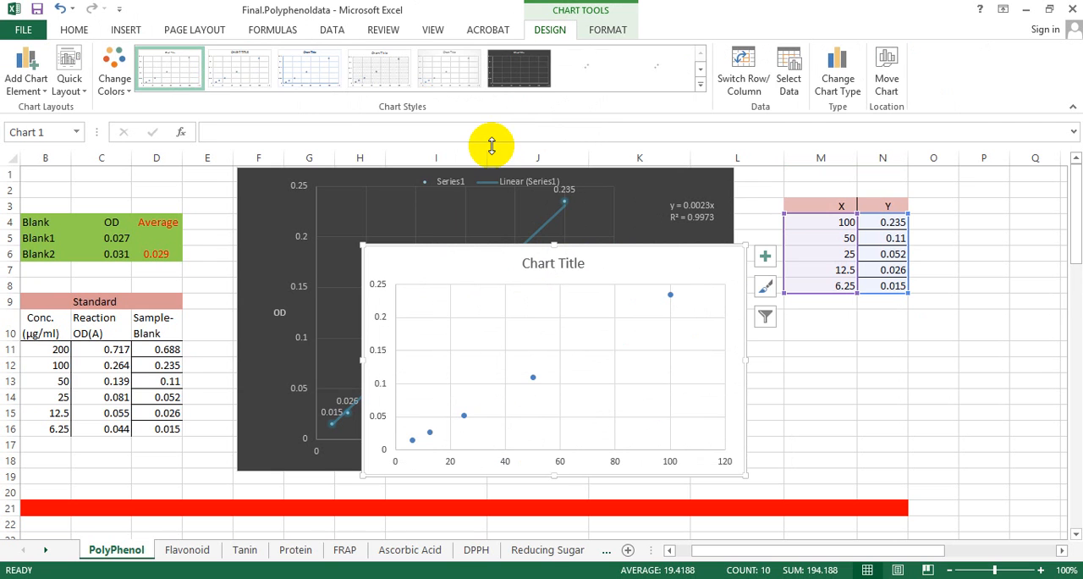
click(581, 268)
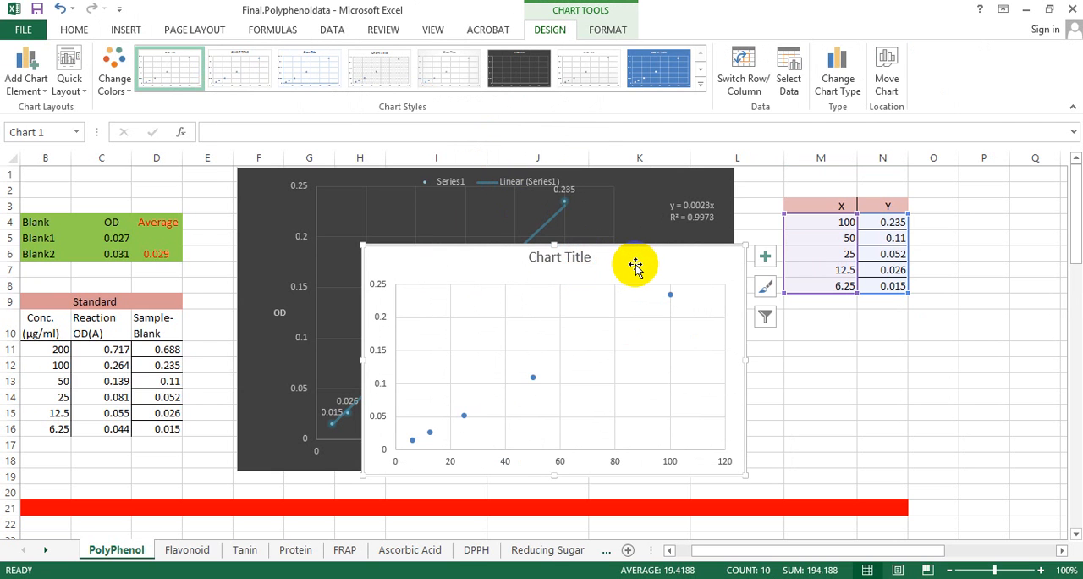
- Move the new scatter chart off the X and Y table to columns E to J at the sheet's upper edge
drag(636, 267, 939, 201)
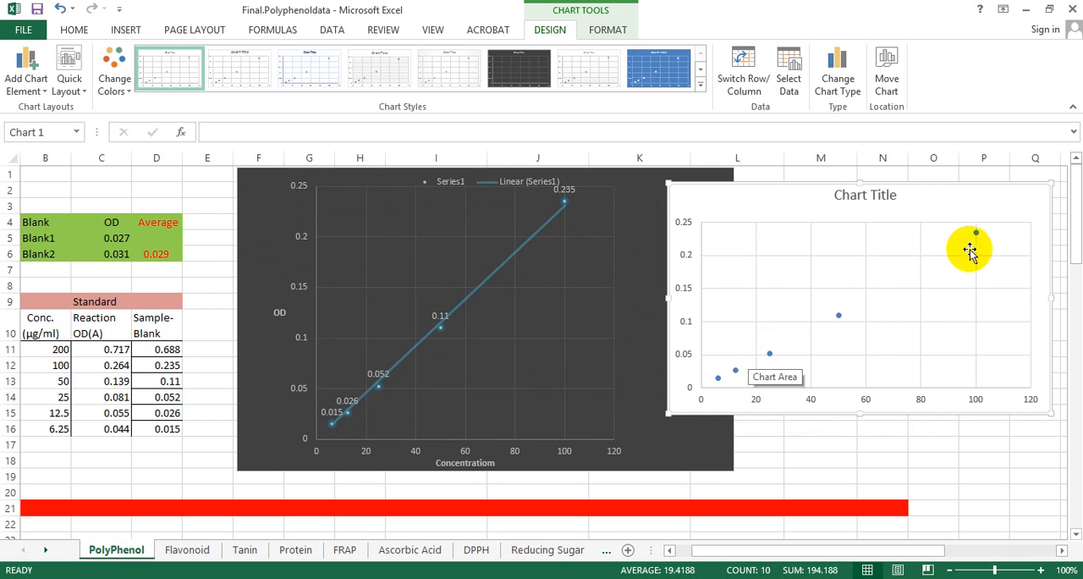
mouse_move(952, 200)
mouse_down()
mouse_move(936, 134)
mouse_move(953, 194)
mouse_up()
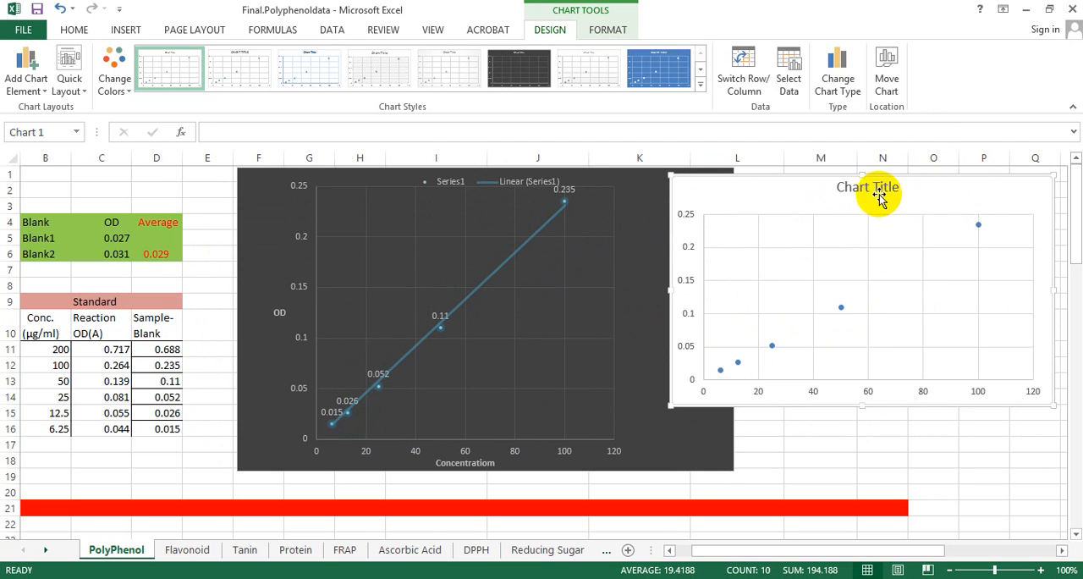
drag(938, 194, 343, 179)
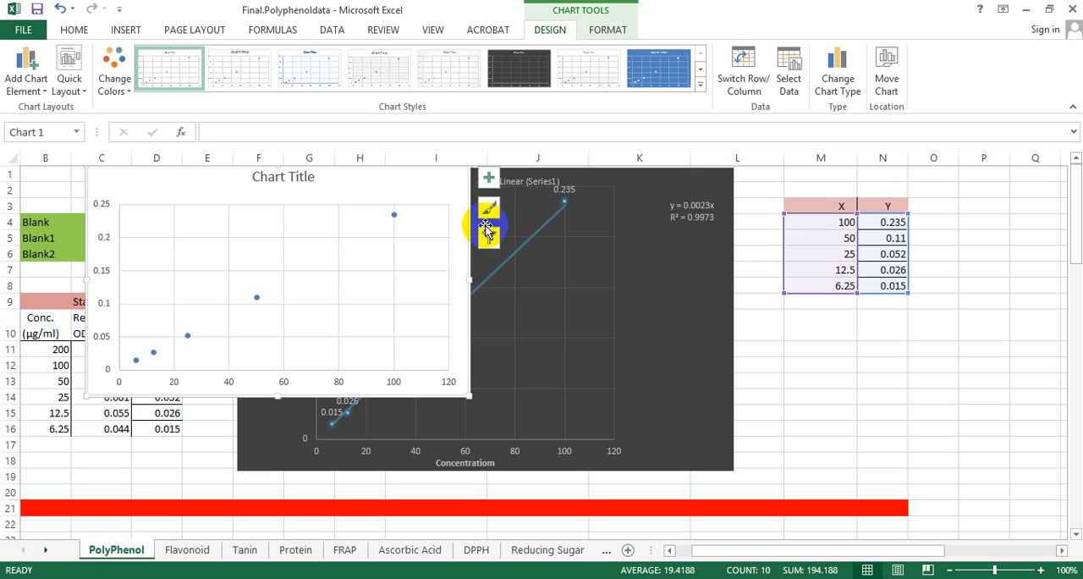
mouse_move(398, 183)
mouse_down()
mouse_move(733, 177)
mouse_move(644, 150)
mouse_move(421, 183)
mouse_move(495, 174)
mouse_up()
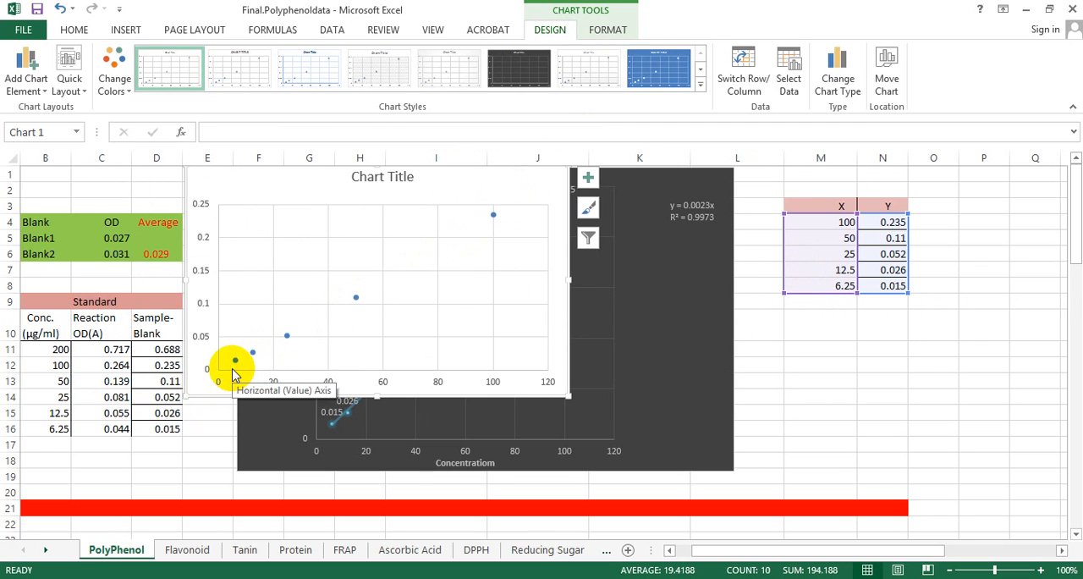
- Add a linear trendline to the scatter points with the intercept set to 0.0, displaying its equation and R-squared value on the chart
click(356, 298)
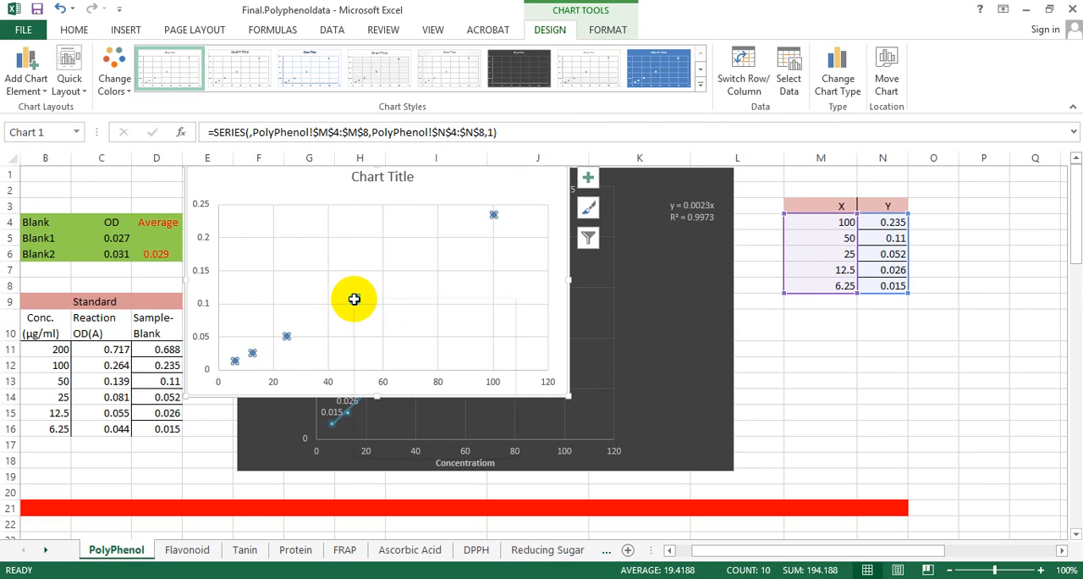
right_click(355, 300)
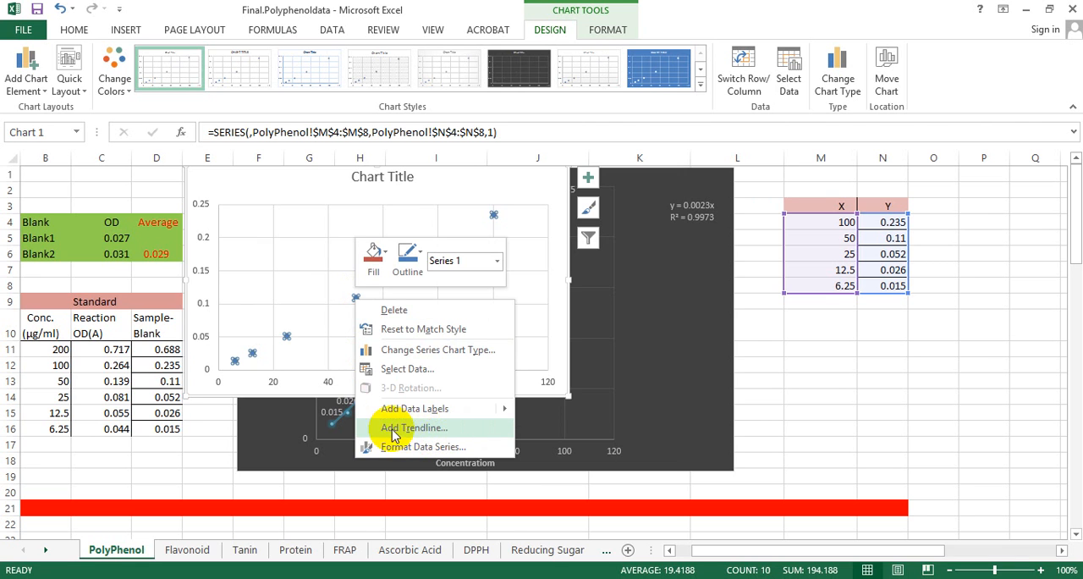
click(448, 430)
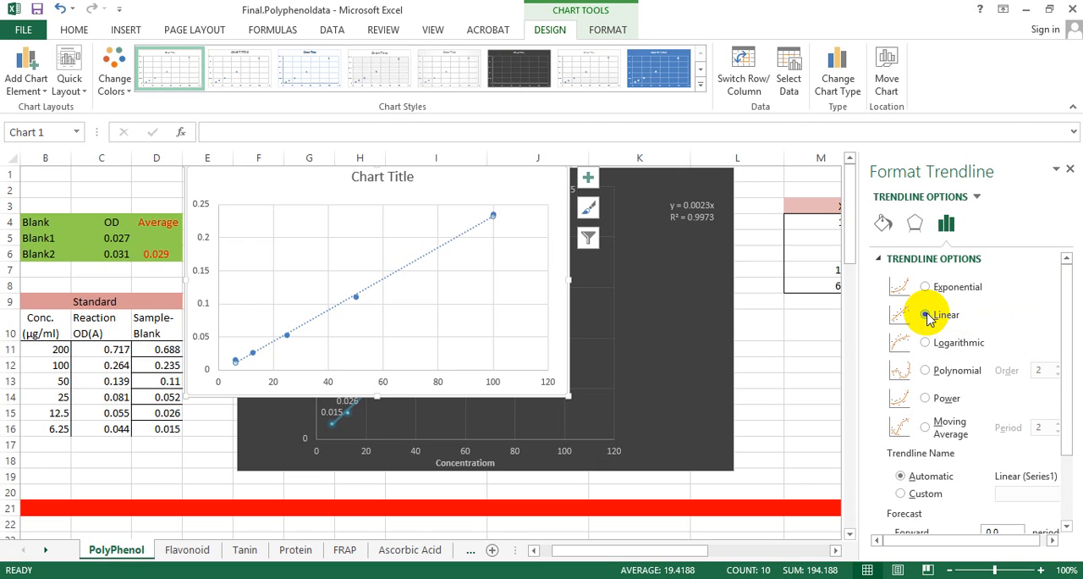
drag(1067, 302, 1067, 400)
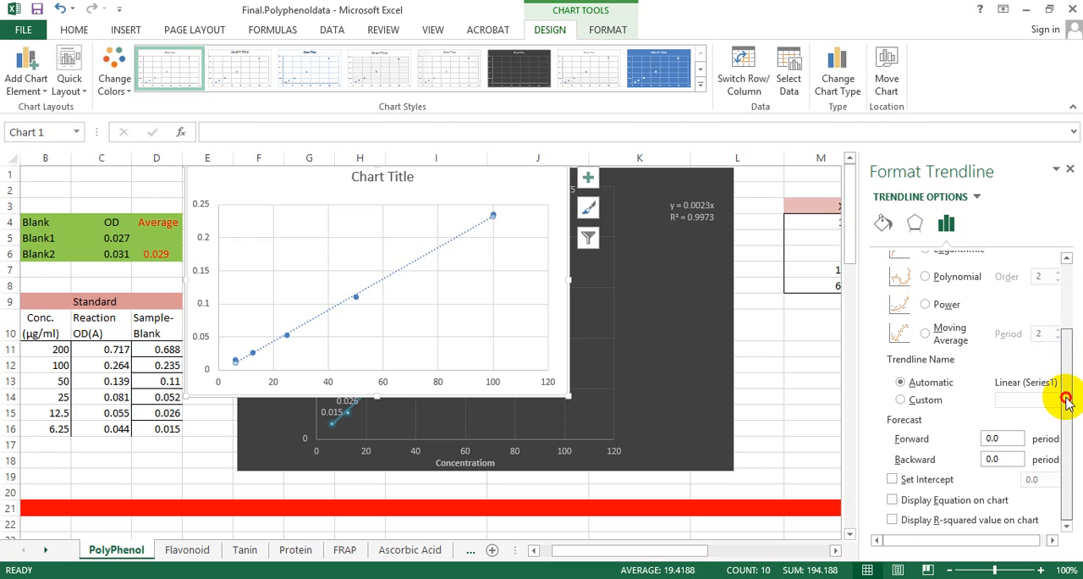
click(892, 480)
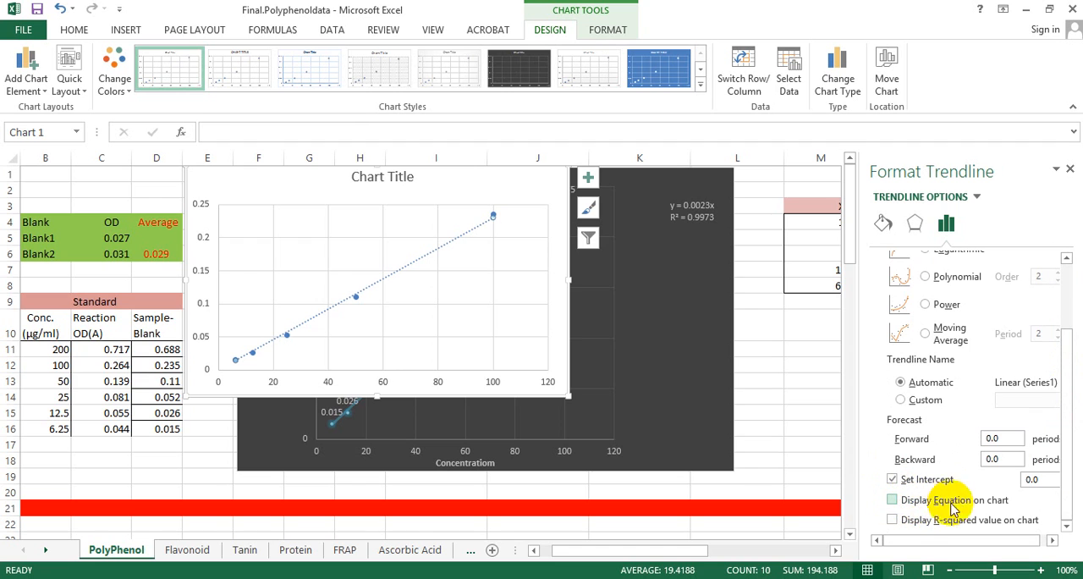
click(894, 500)
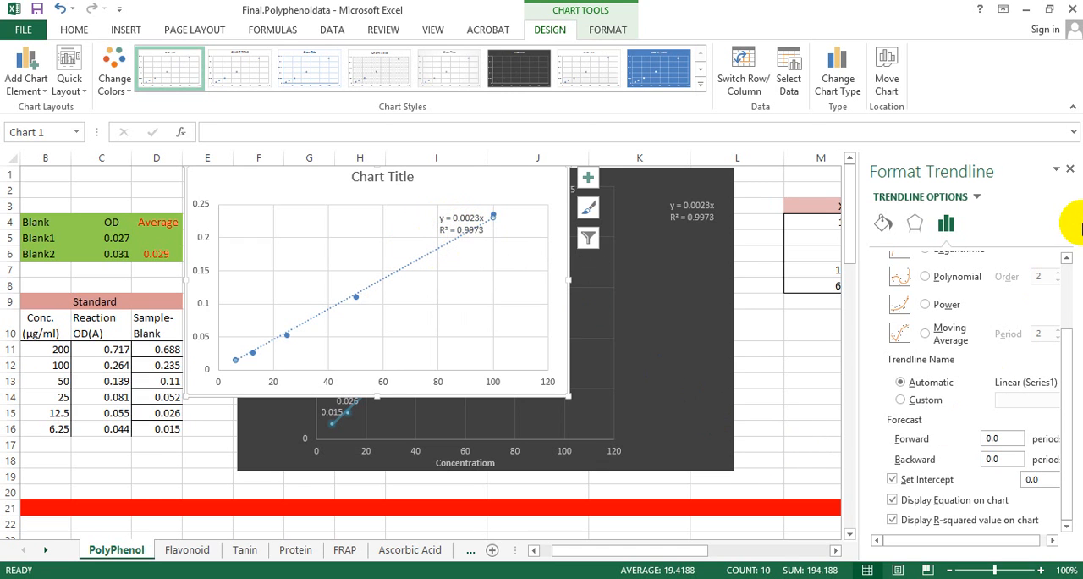
click(1071, 170)
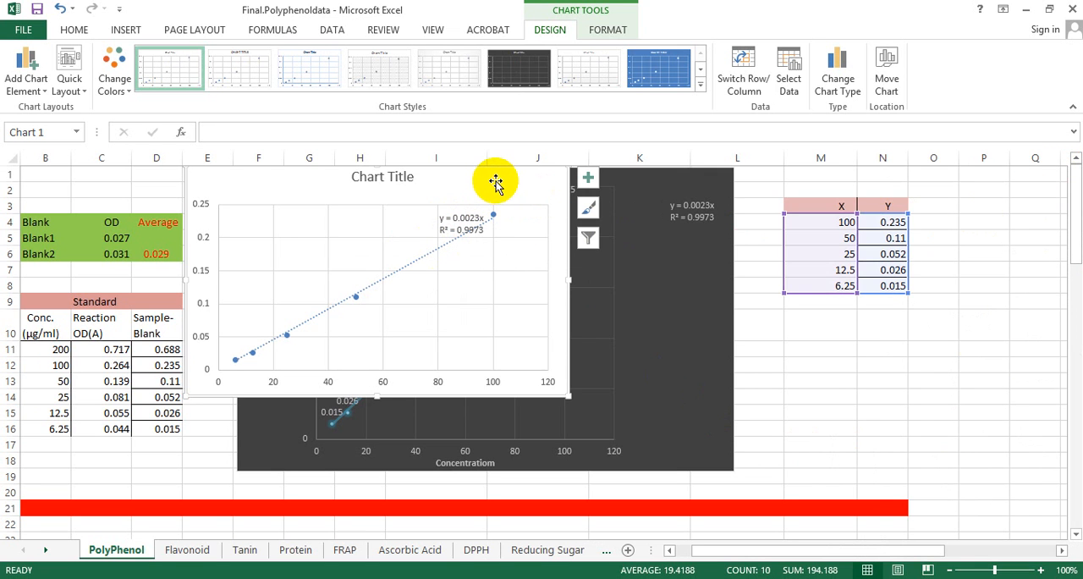
- Move the new chart over columns K to P, starting beside row 5 of the X and Y table, and turn on its data labels
mouse_move(494, 181)
mouse_down()
mouse_move(544, 208)
mouse_move(912, 217)
mouse_move(972, 192)
mouse_move(1035, 235)
mouse_move(938, 258)
mouse_up()
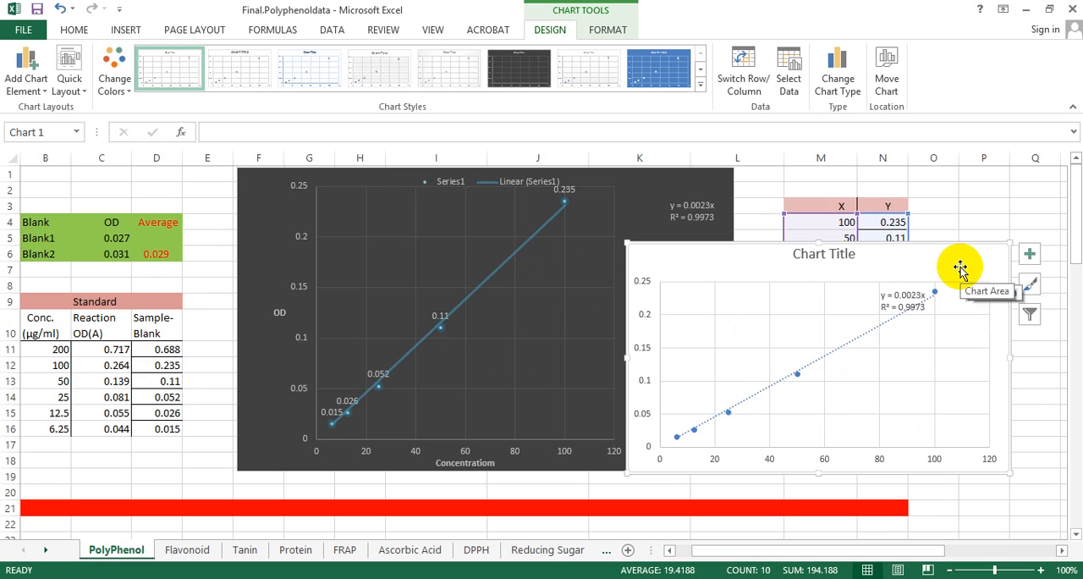
click(1031, 258)
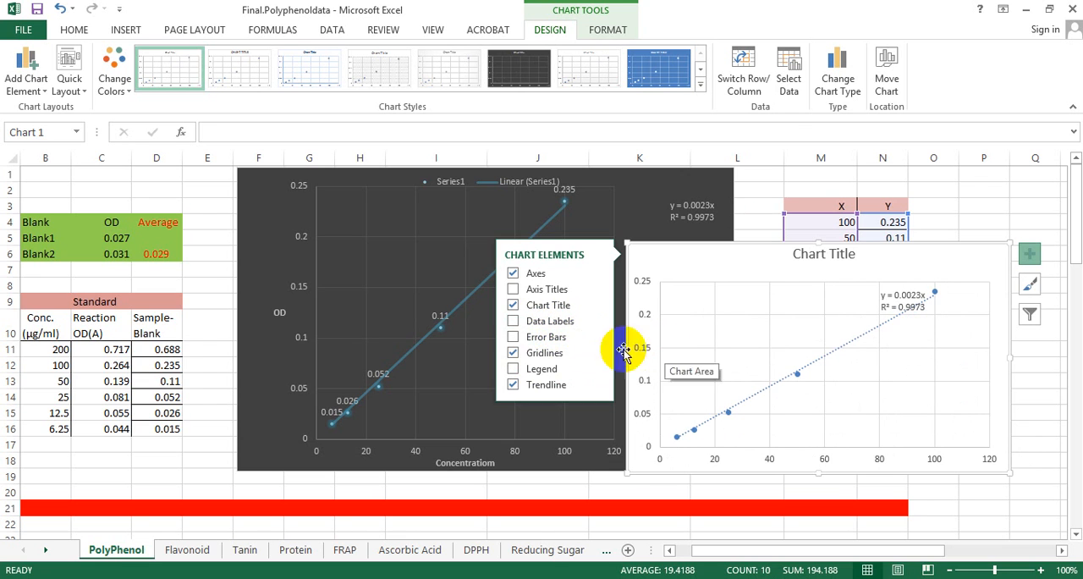
click(514, 323)
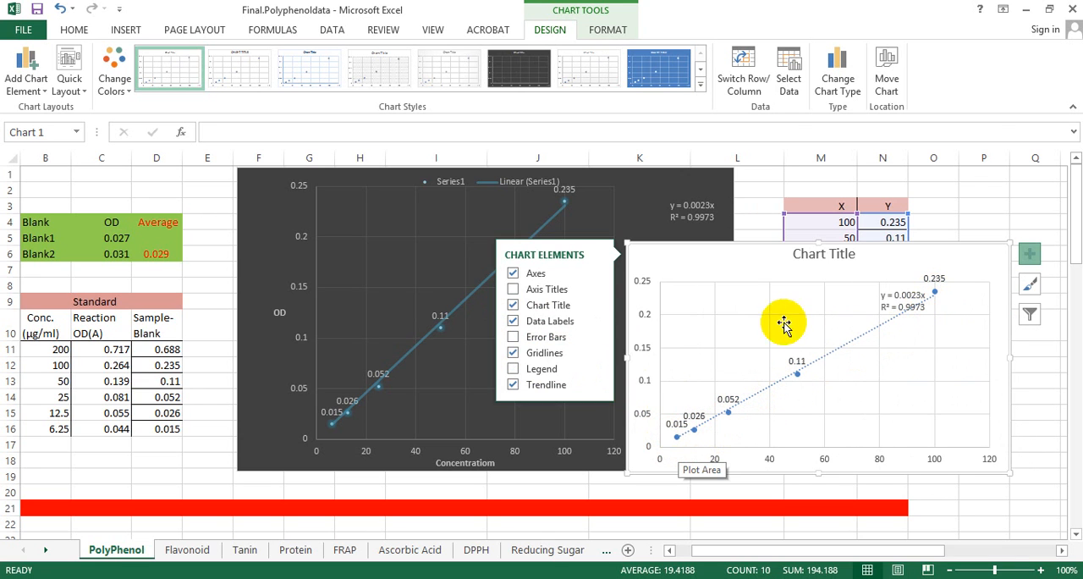
click(514, 369)
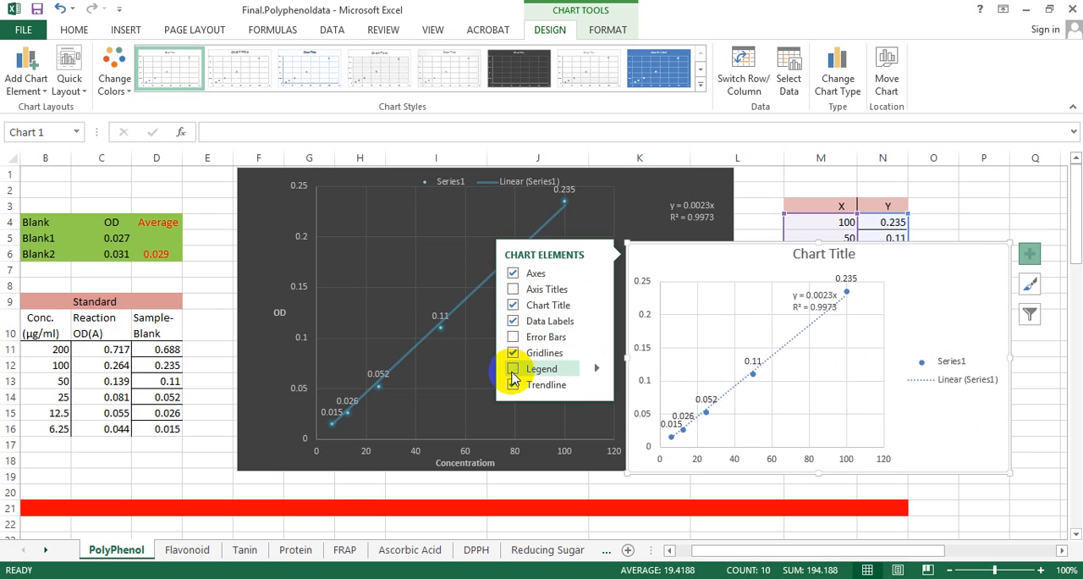
click(513, 352)
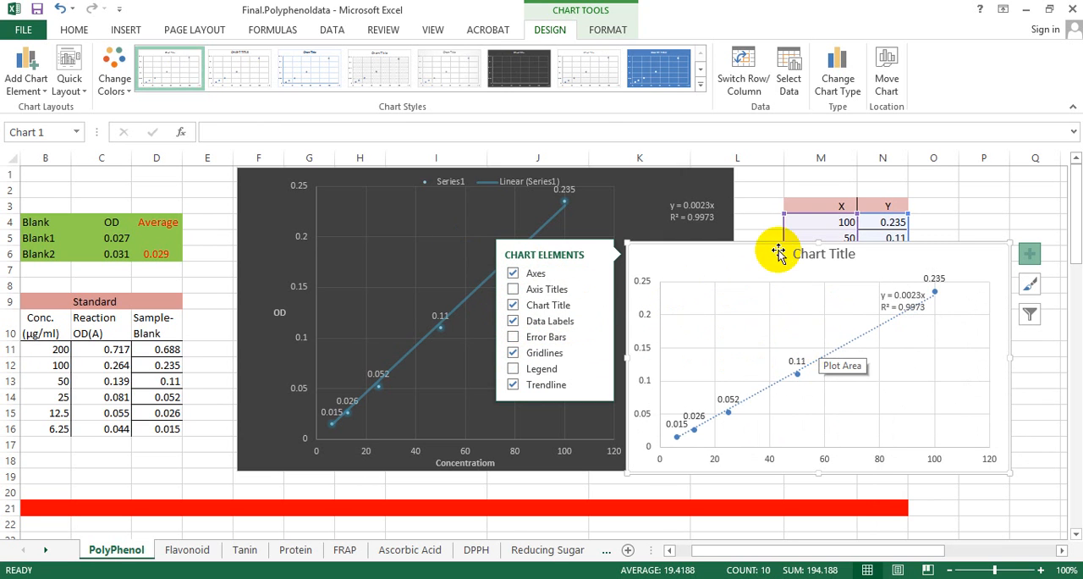
click(758, 207)
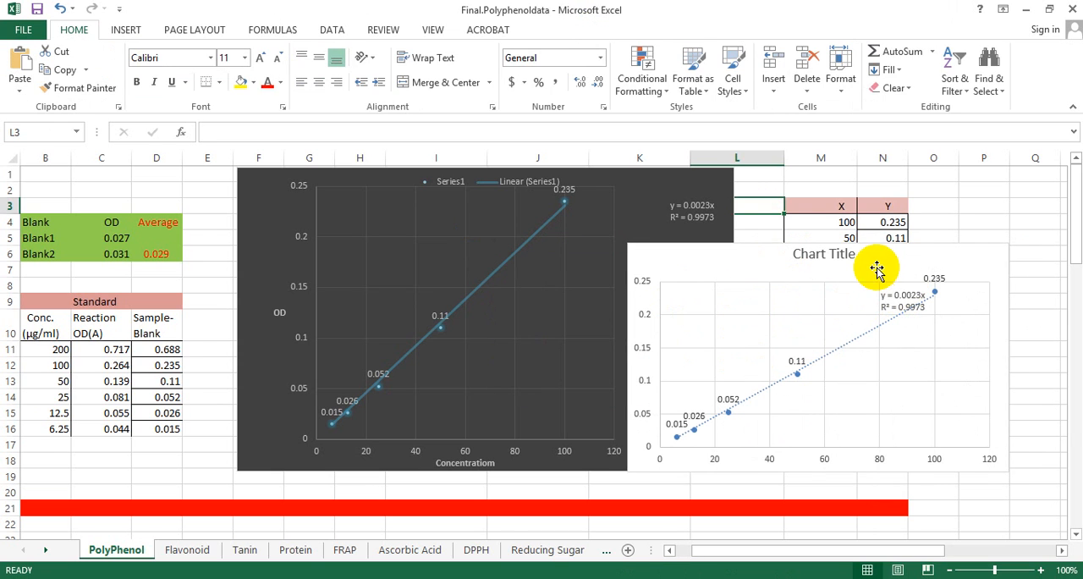
- Move the trendline's equation and R-squared label off the line to the free area below the 0.235 point
click(900, 291)
click(906, 303)
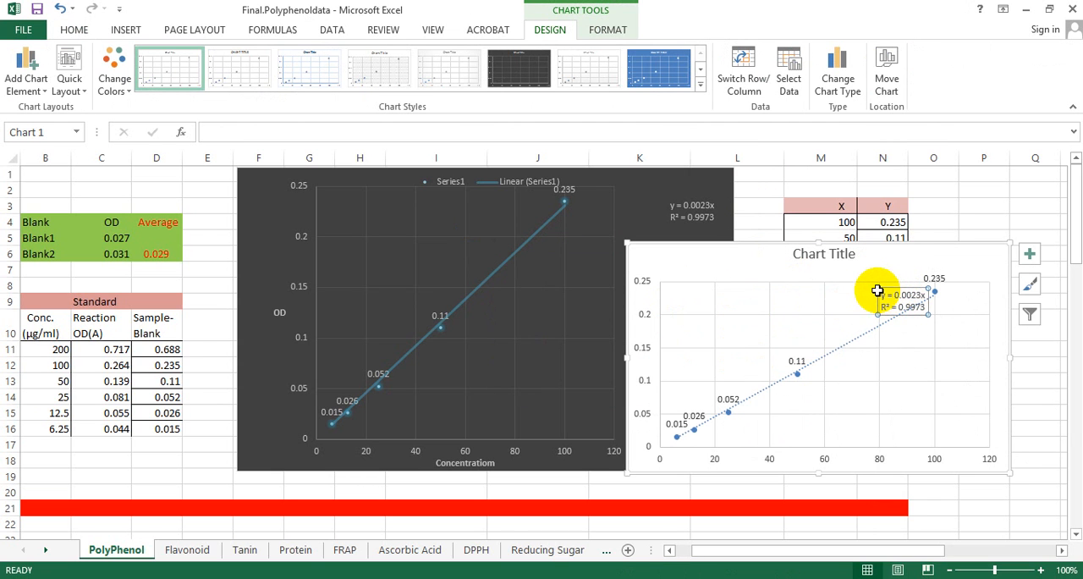
drag(873, 289, 911, 329)
click(904, 303)
click(932, 356)
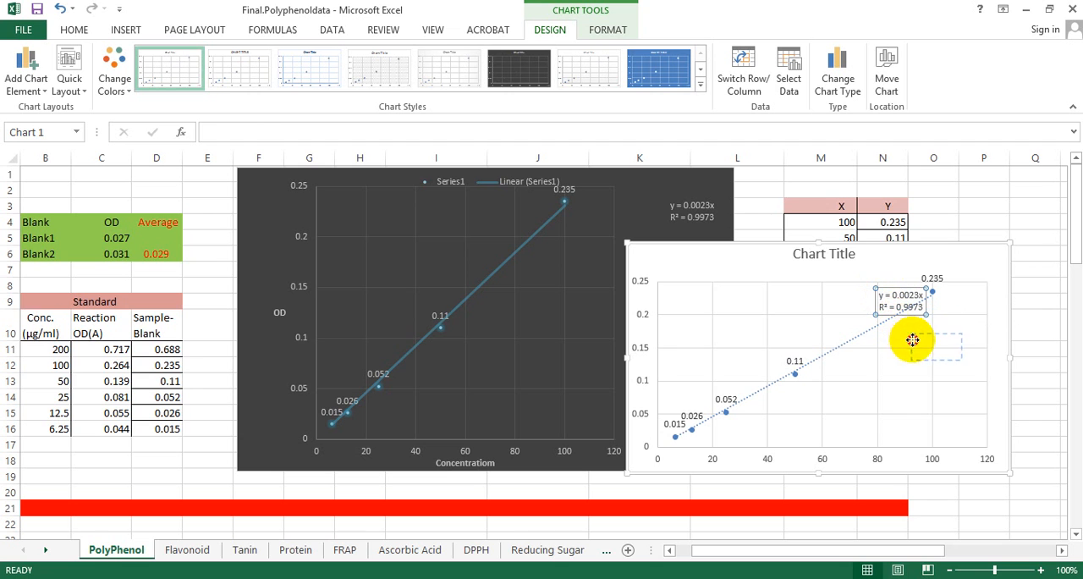
drag(912, 339, 940, 339)
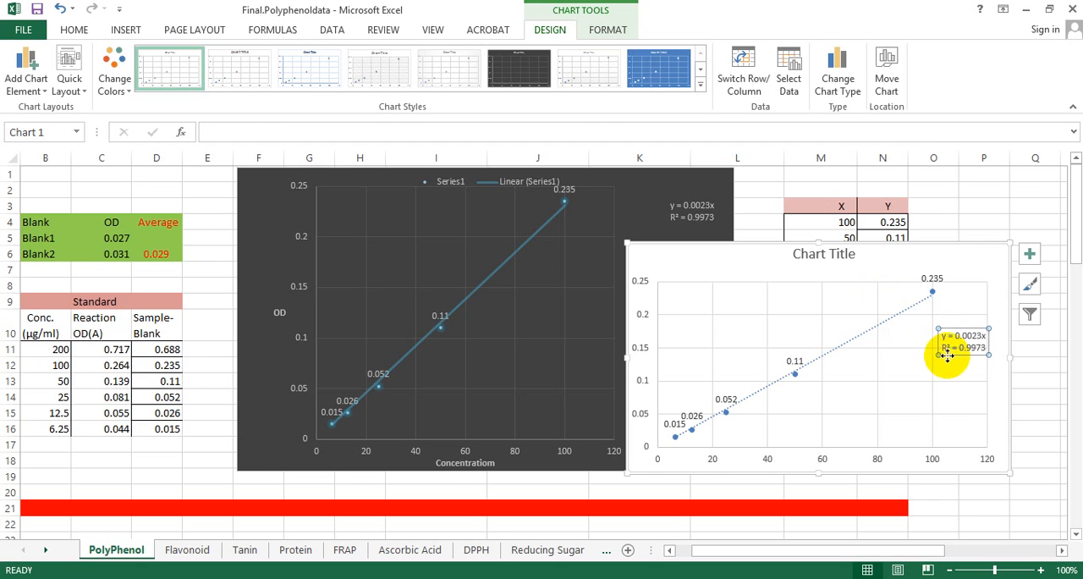
click(964, 263)
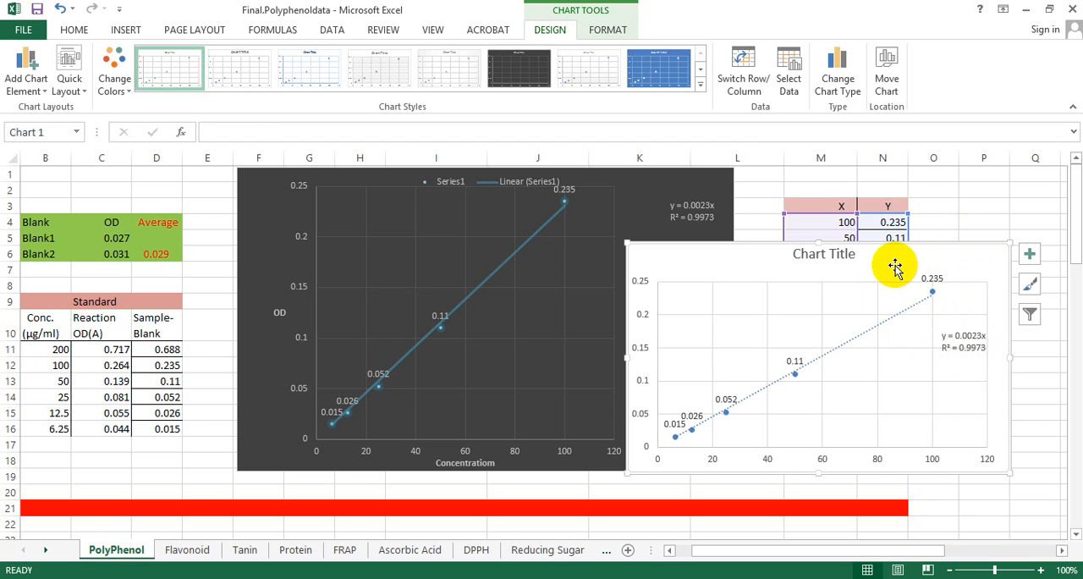
- Move the new scatter chart off the X and Y table so it covers columns I to L, rows 3 to 16
drag(962, 267, 923, 203)
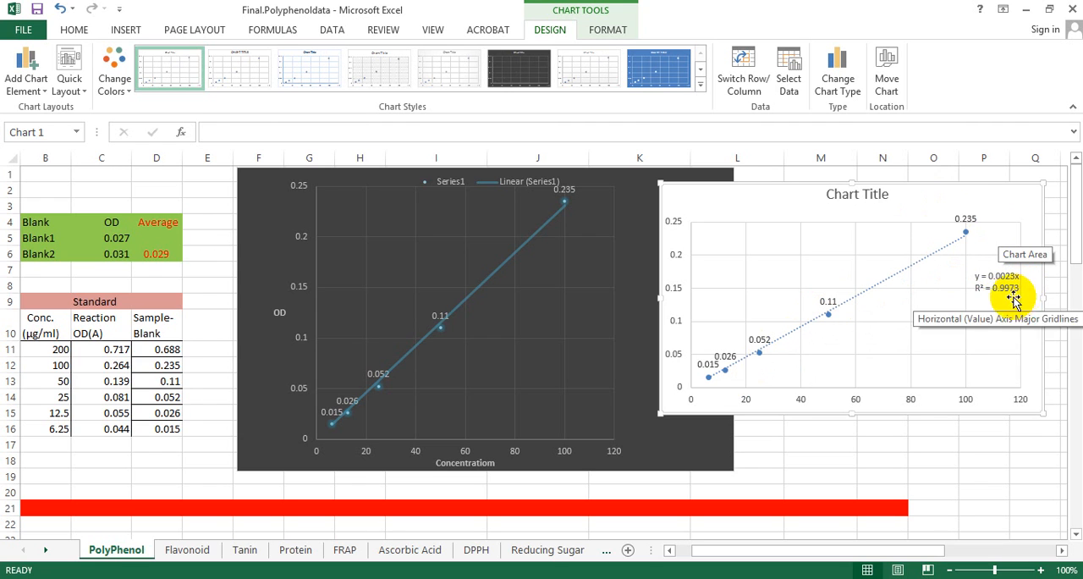
drag(931, 203, 678, 225)
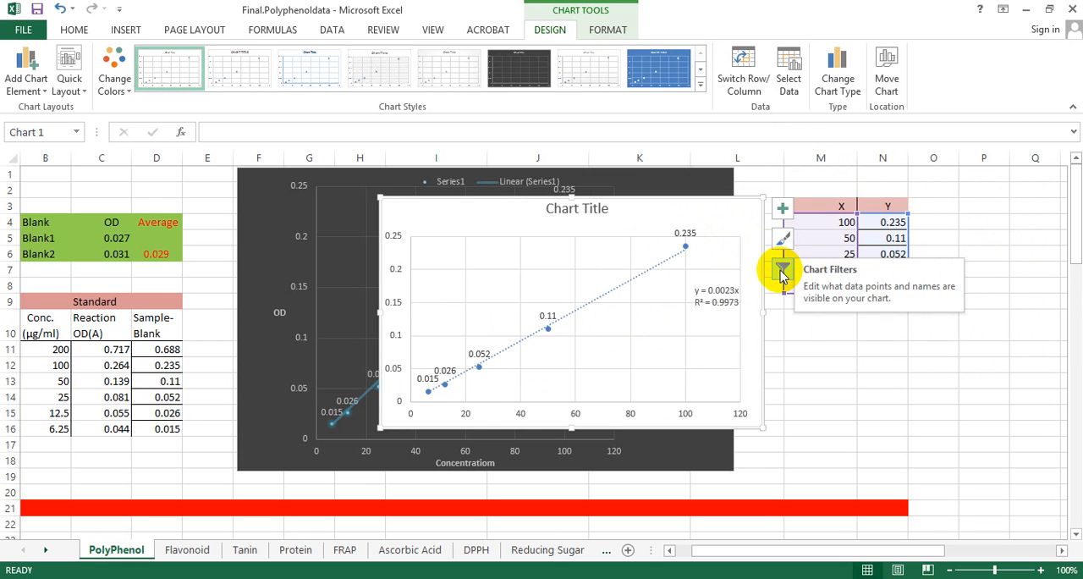
click(783, 212)
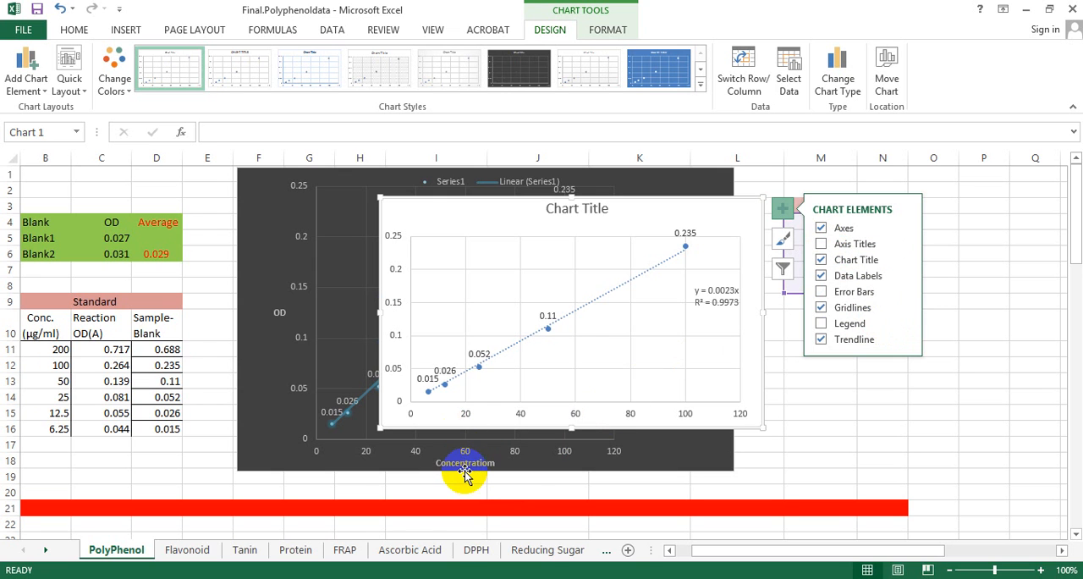
drag(624, 209, 888, 162)
key(ctrl+z)
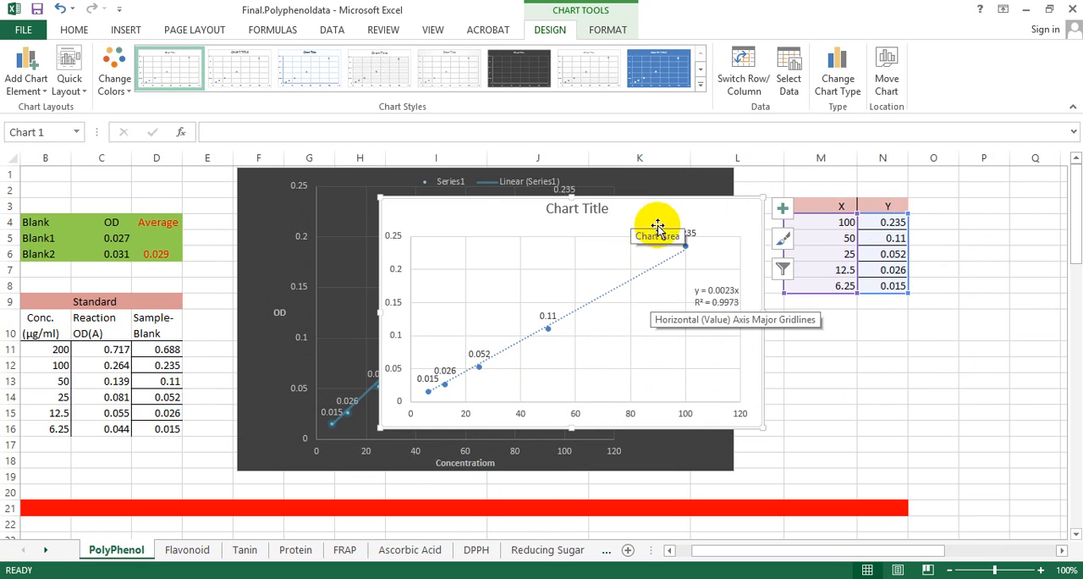
- Add a primary horizontal axis title to the new chart, without a vertical one, and change its text to "concentration"
click(783, 209)
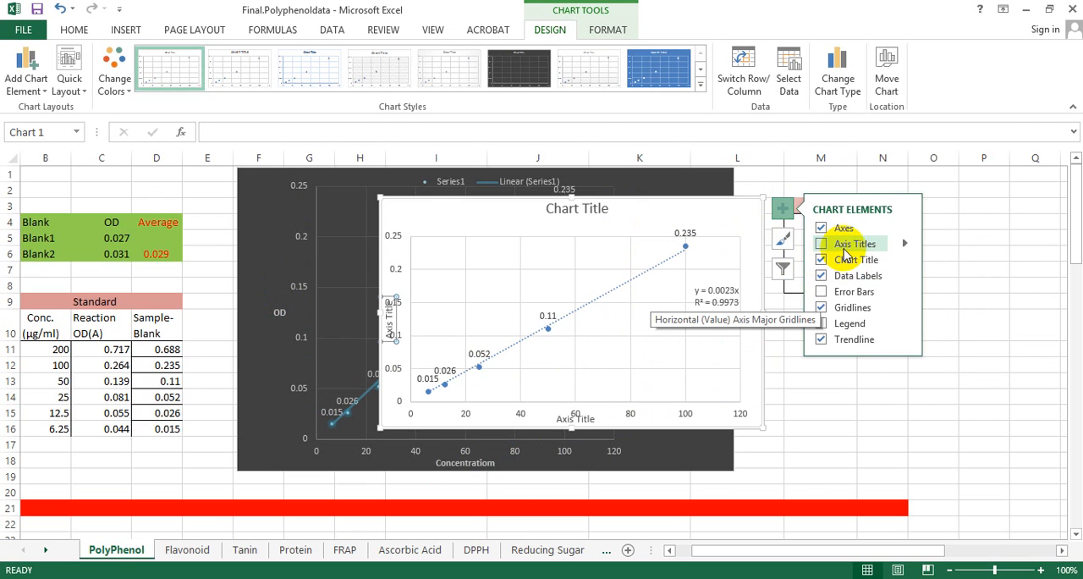
click(905, 244)
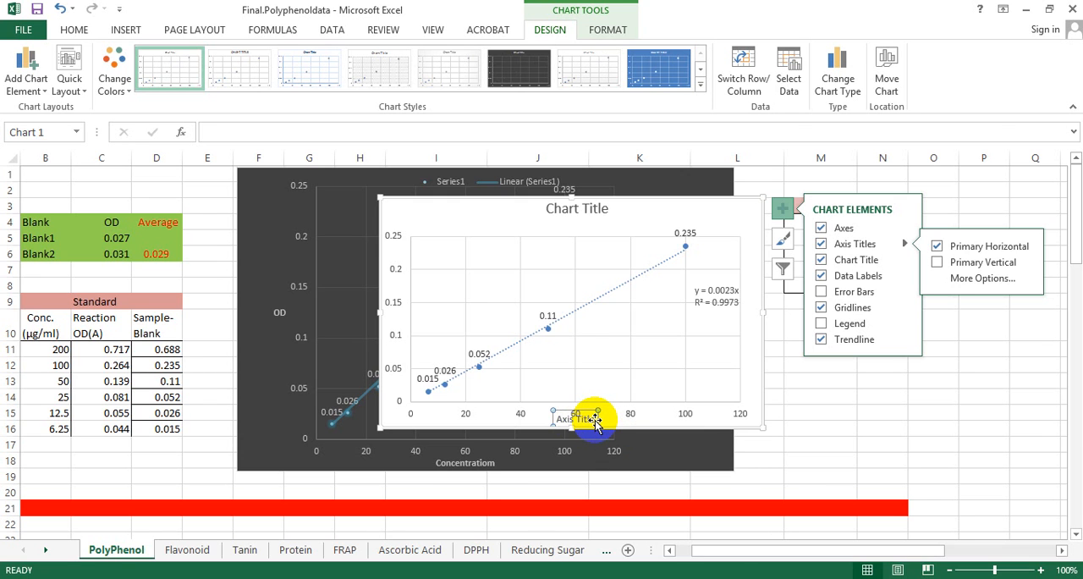
text(c)
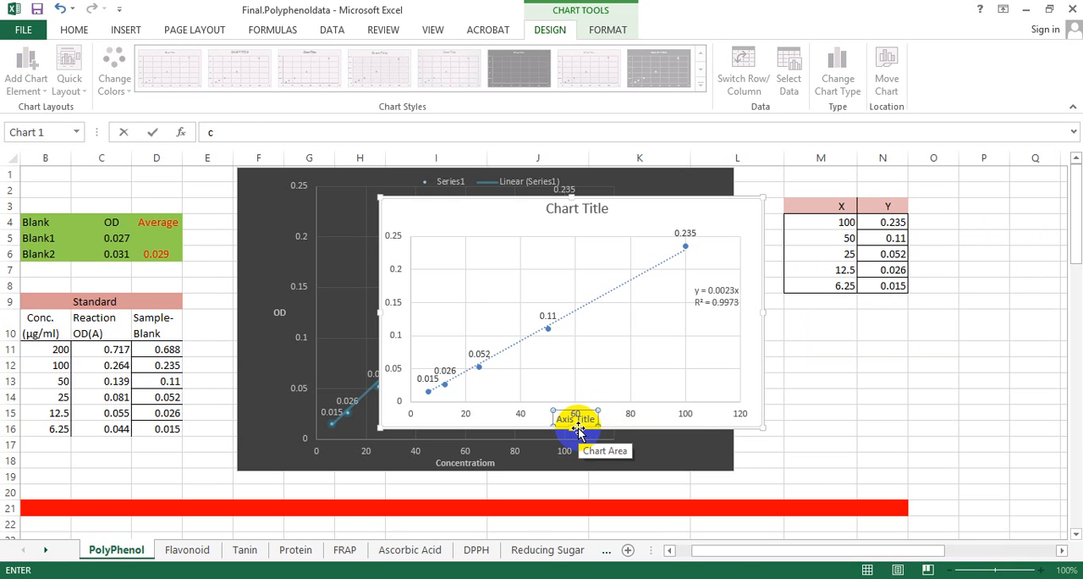
text(c)
key(Return)
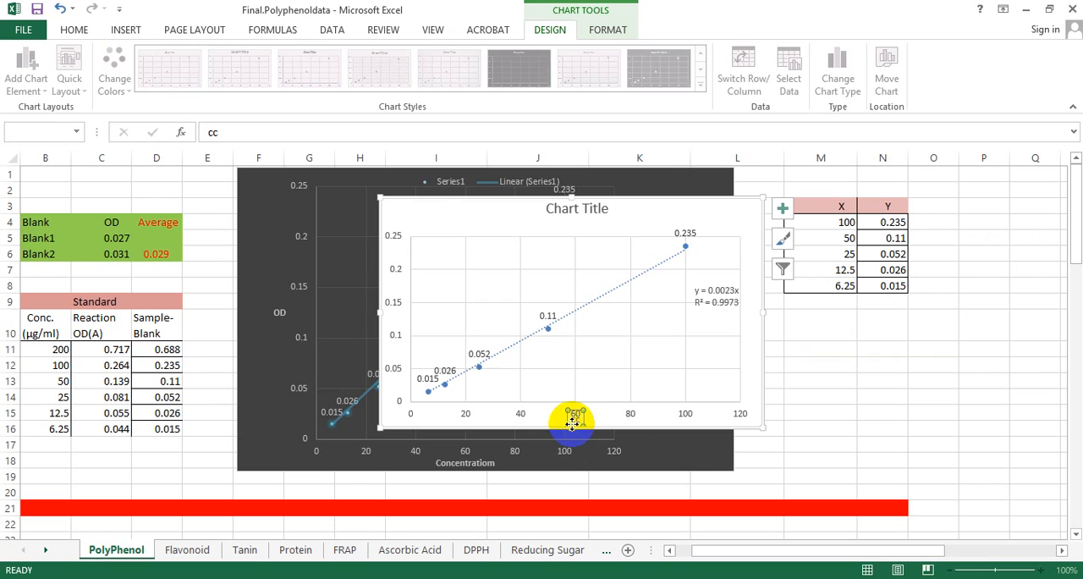
double_click(580, 418)
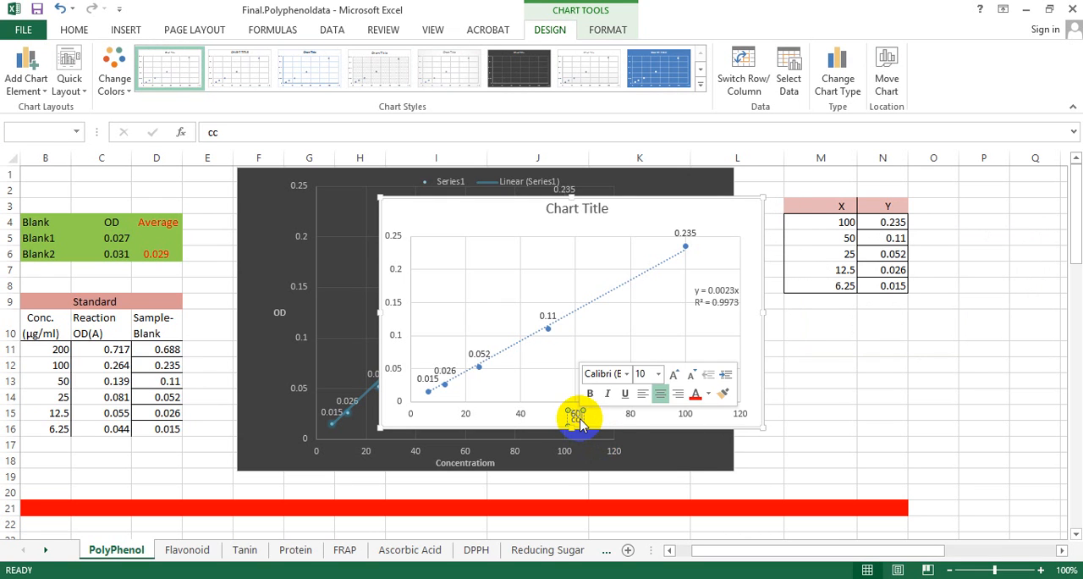
key(BackSpace)
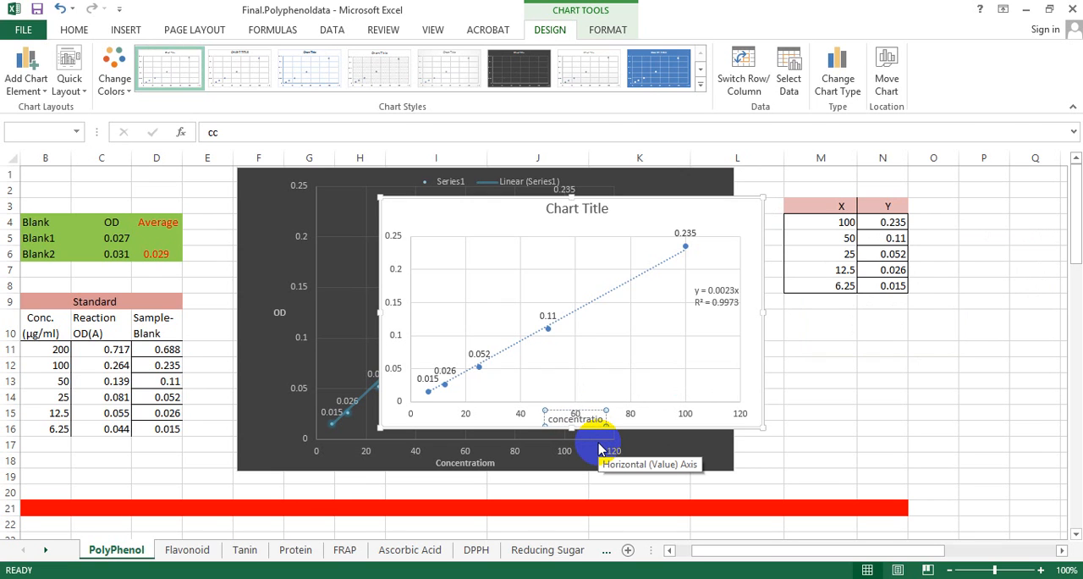
click(648, 382)
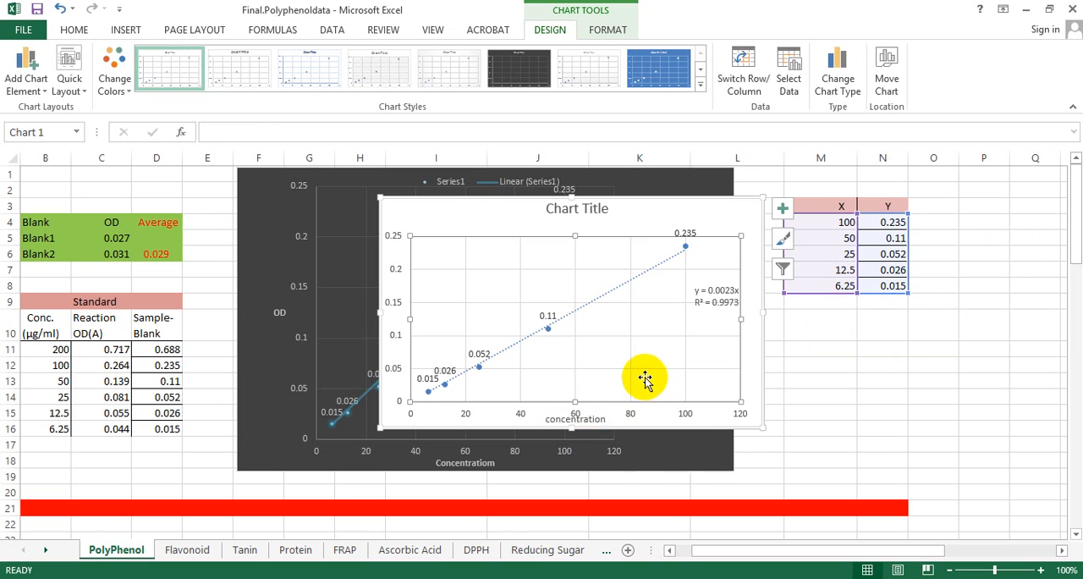
- Enlarge the new chart so it spans about columns F to M and rows 1 to 20, covering the dark chart
click(766, 423)
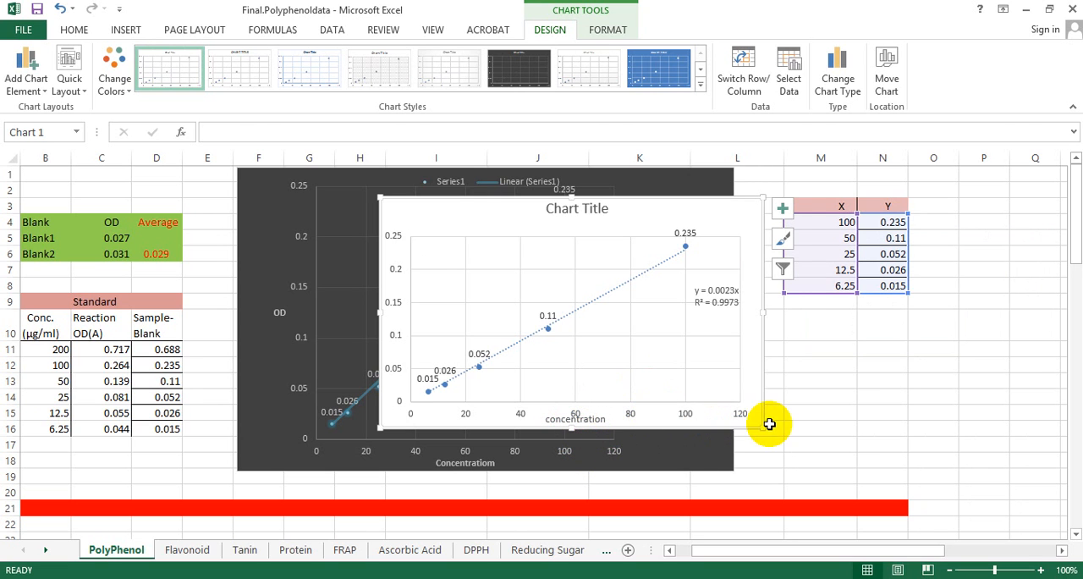
drag(762, 429, 861, 492)
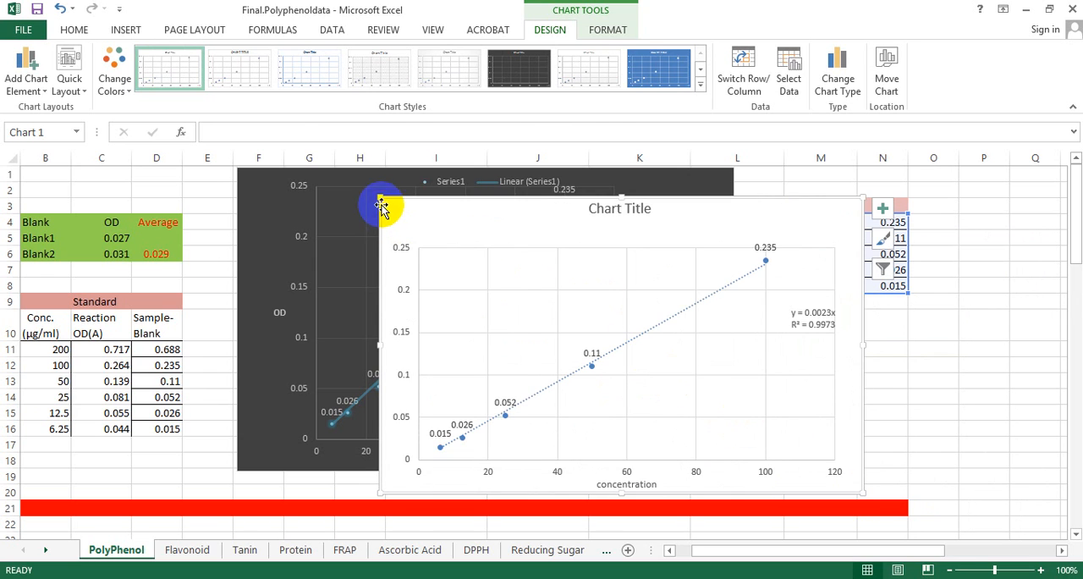
drag(378, 196, 238, 175)
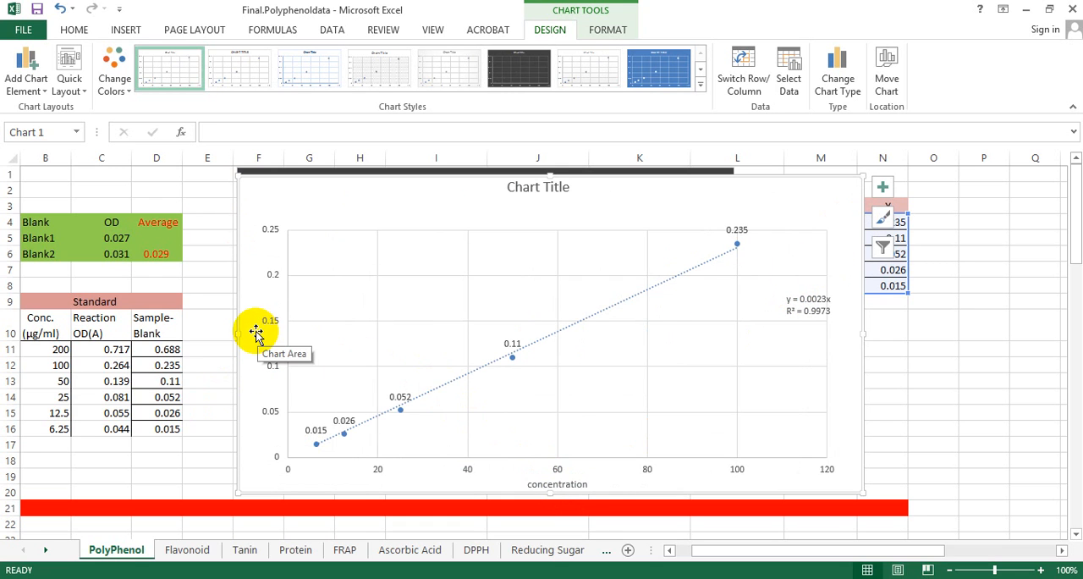
- Replace the placeholder chart title with "polyphenol"
click(882, 188)
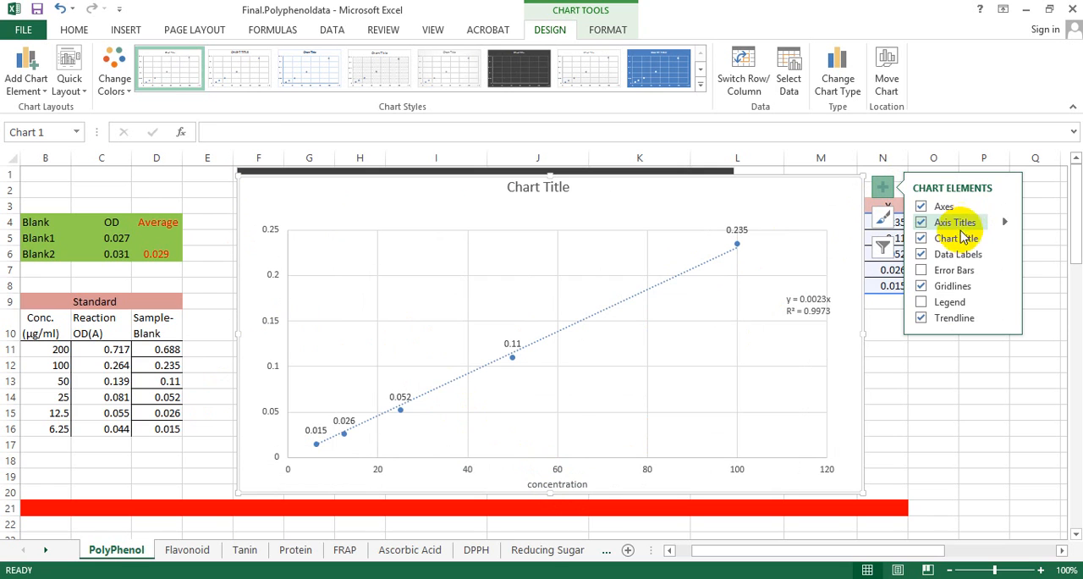
click(523, 188)
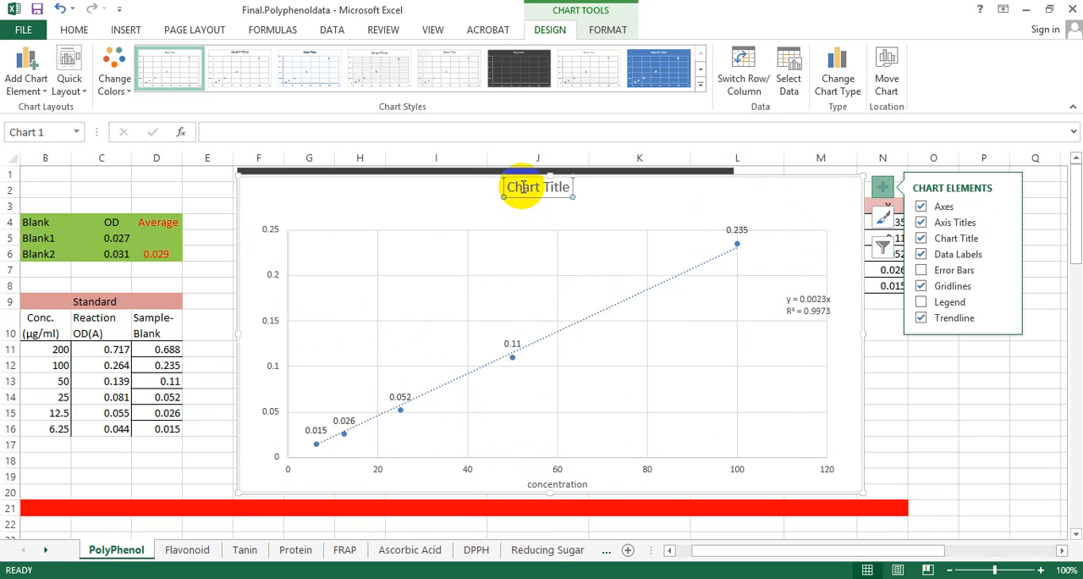
click(522, 187)
drag(568, 189, 495, 186)
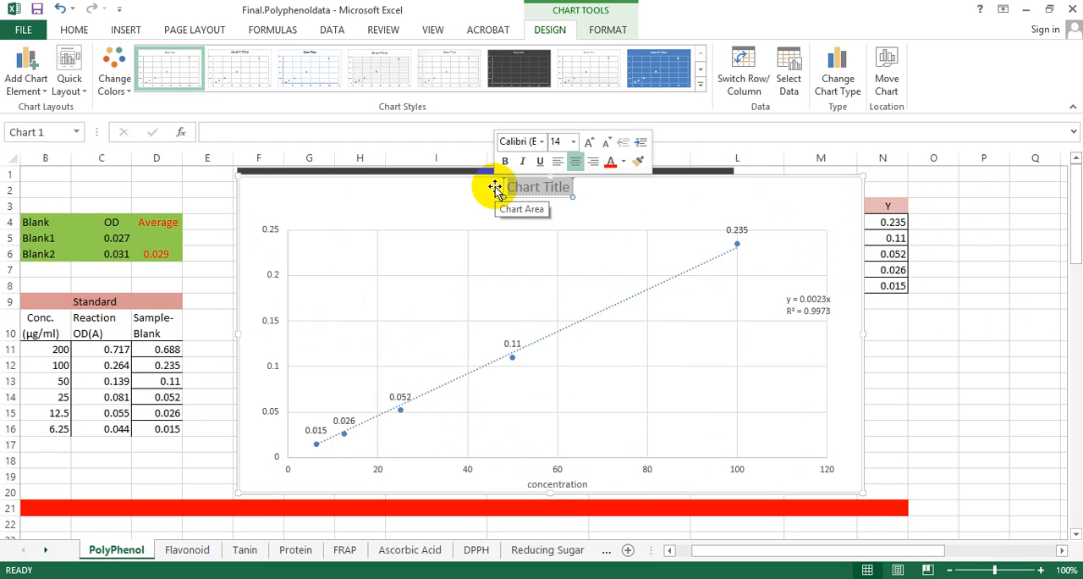
text(polyphenol)
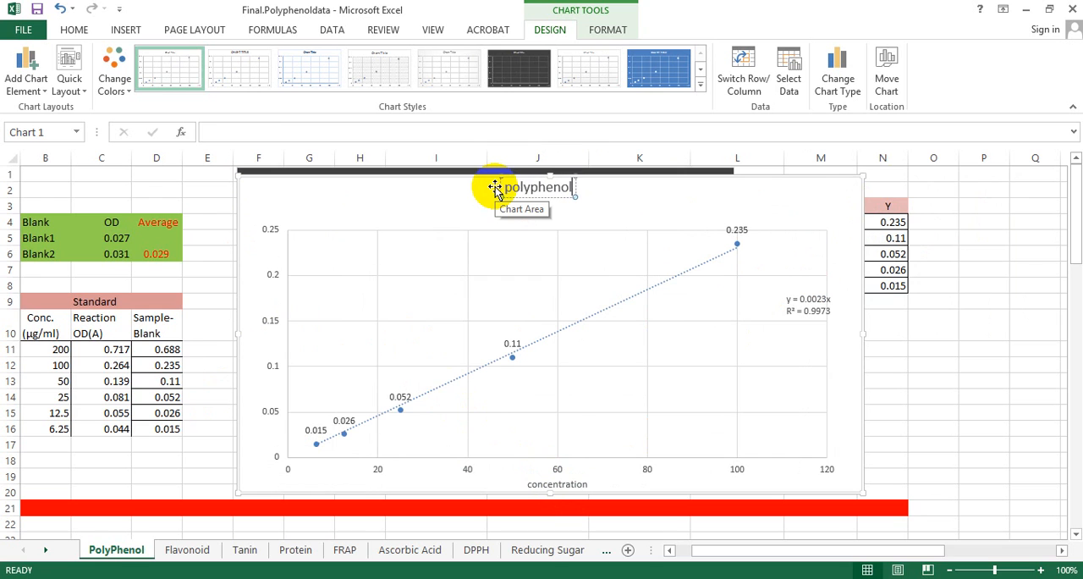
click(619, 194)
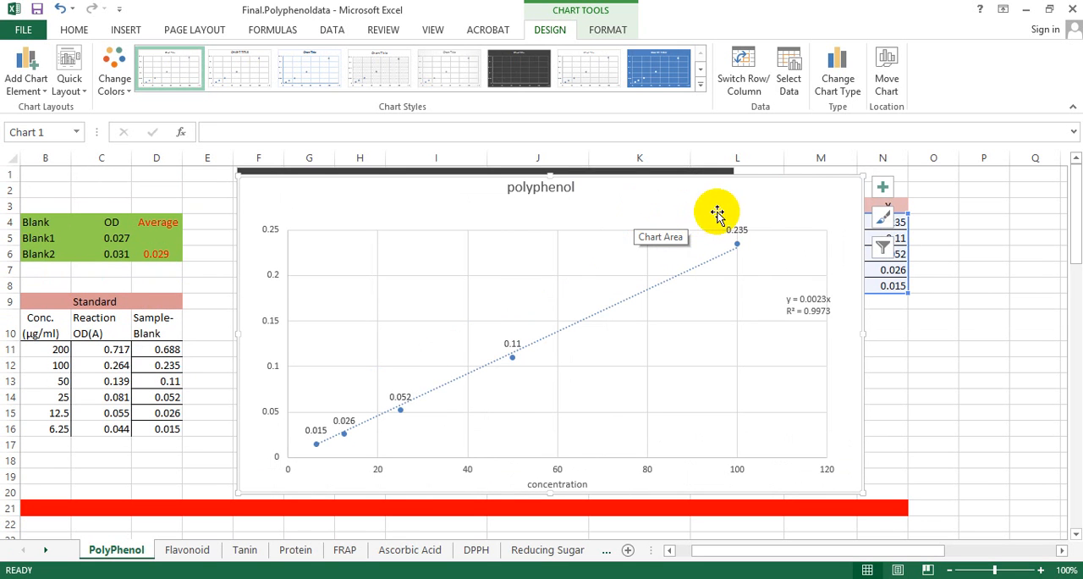
- Apply the chart style with a grey gradient background and wide pale trendline, and position the chart over the dark one across columns E to M
drag(830, 198, 889, 186)
click(438, 67)
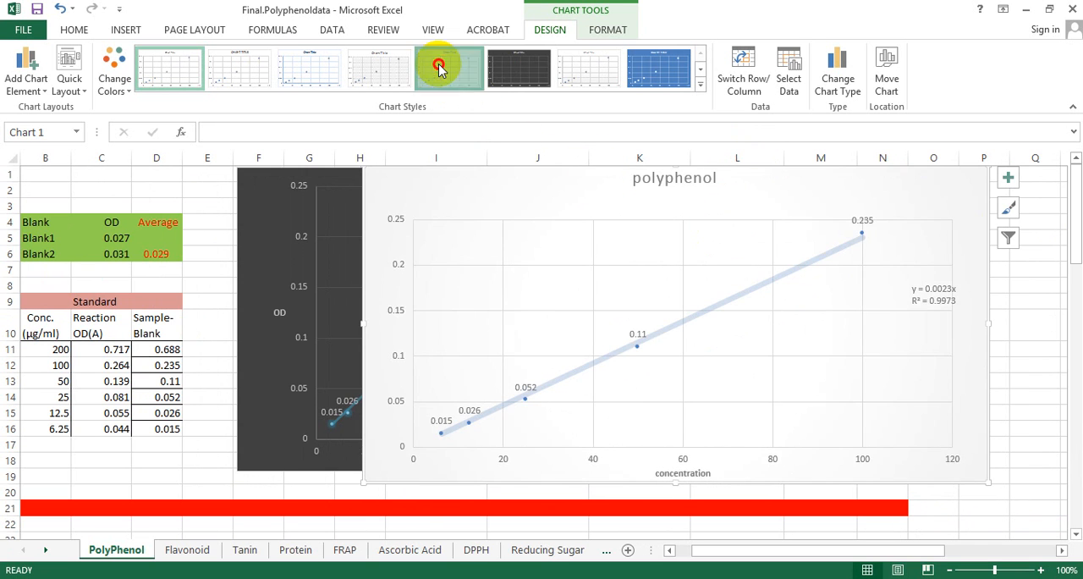
click(387, 72)
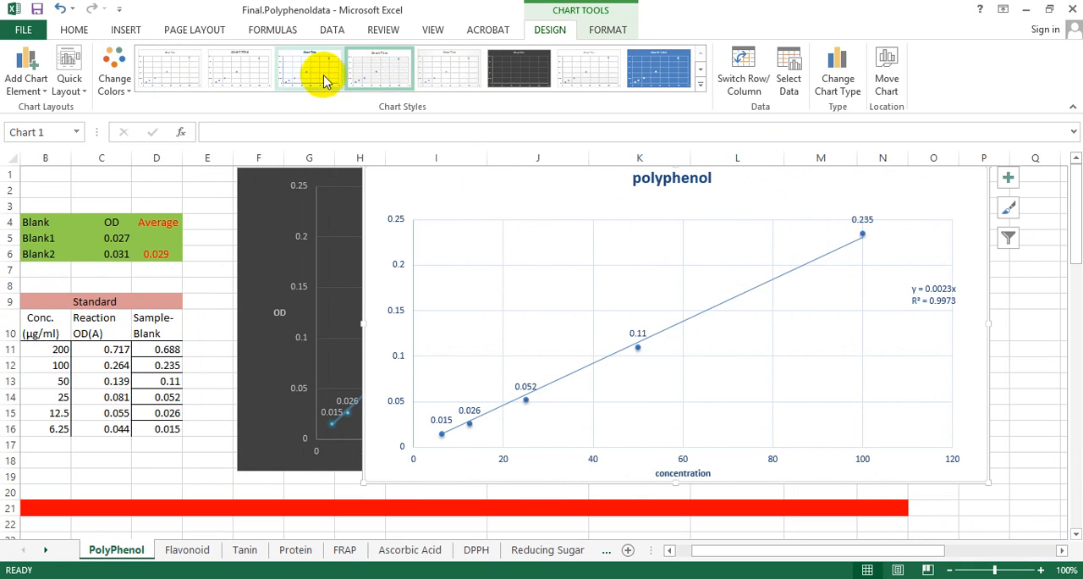
click(215, 70)
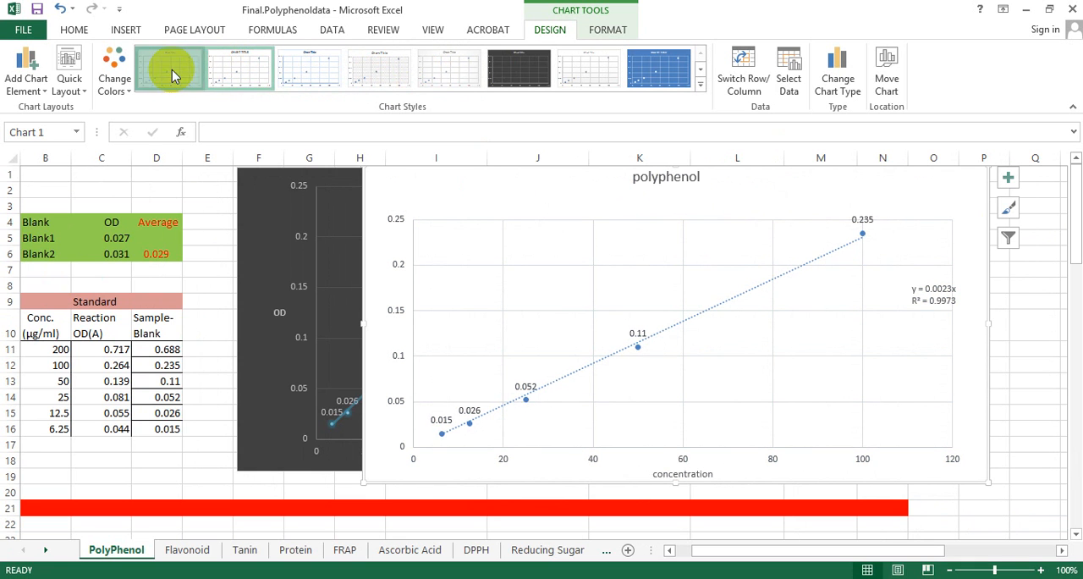
click(449, 73)
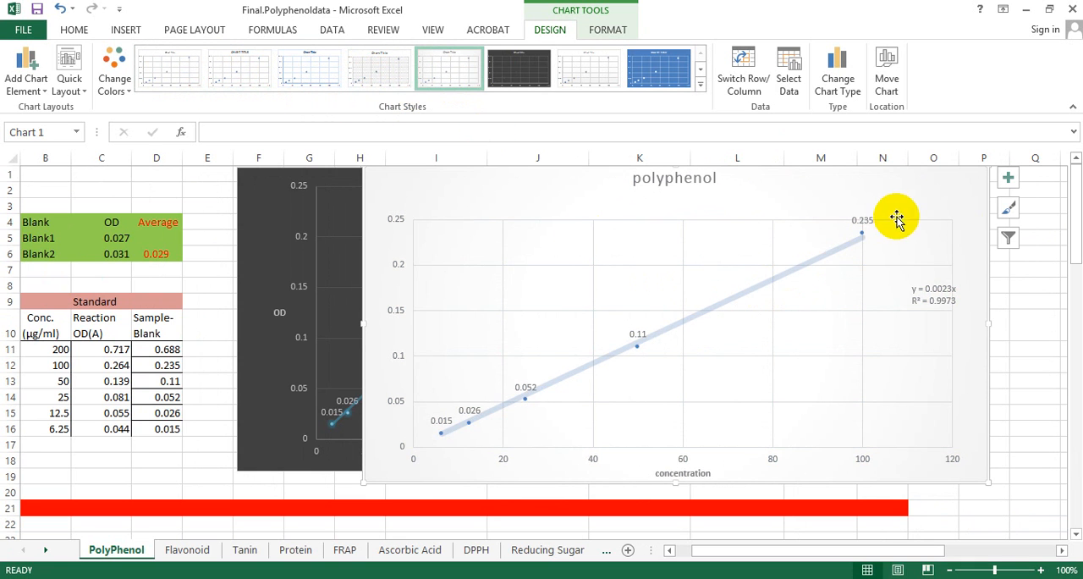
mouse_move(926, 203)
mouse_down()
mouse_move(926, 262)
mouse_move(786, 208)
mouse_move(914, 245)
mouse_move(942, 288)
mouse_move(837, 223)
mouse_move(765, 207)
mouse_up()
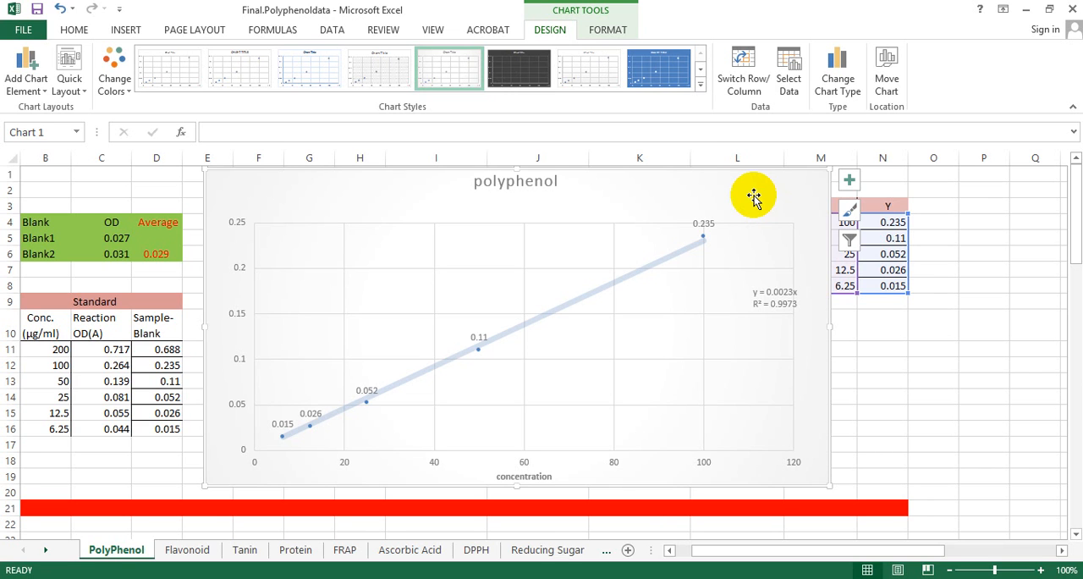
drag(752, 196, 775, 206)
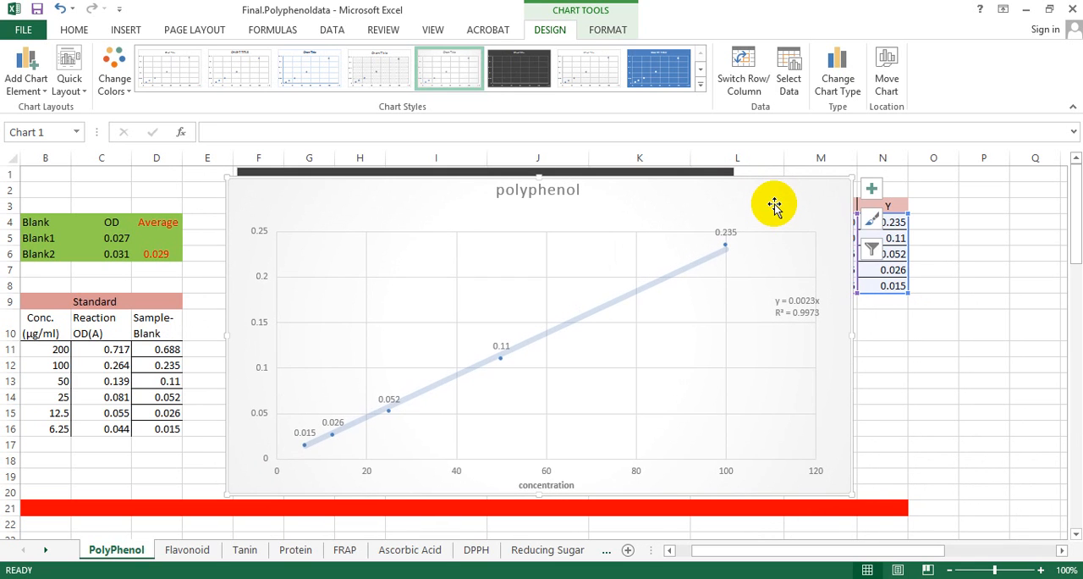